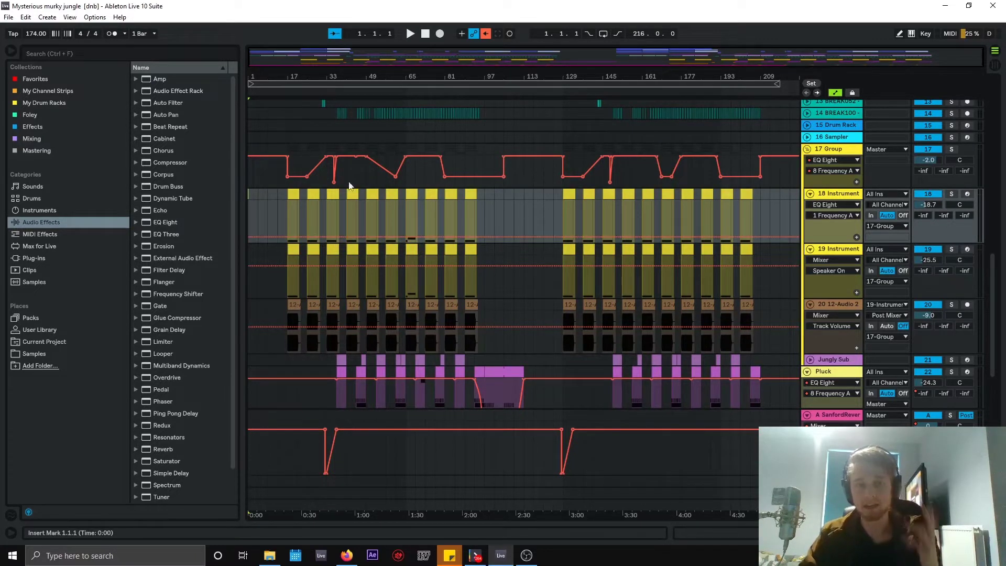
Select the yellow bass clip starting at bar 33 and solo the 17 Group track.
{"action": "left_click", "coordinate": [333, 195]}
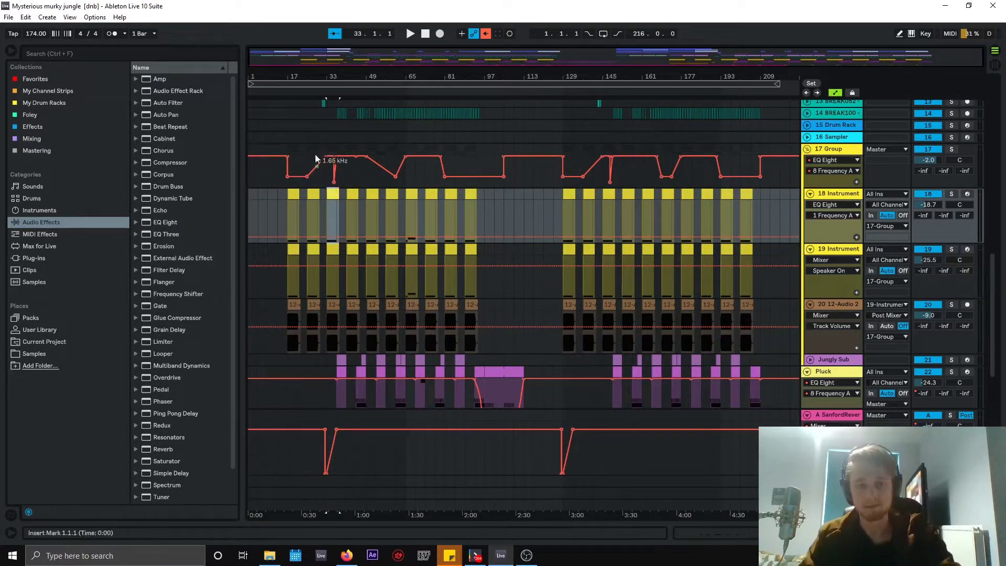
{"action": "left_click", "coordinate": [317, 93]}
{"action": "left_click", "coordinate": [523, 194]}
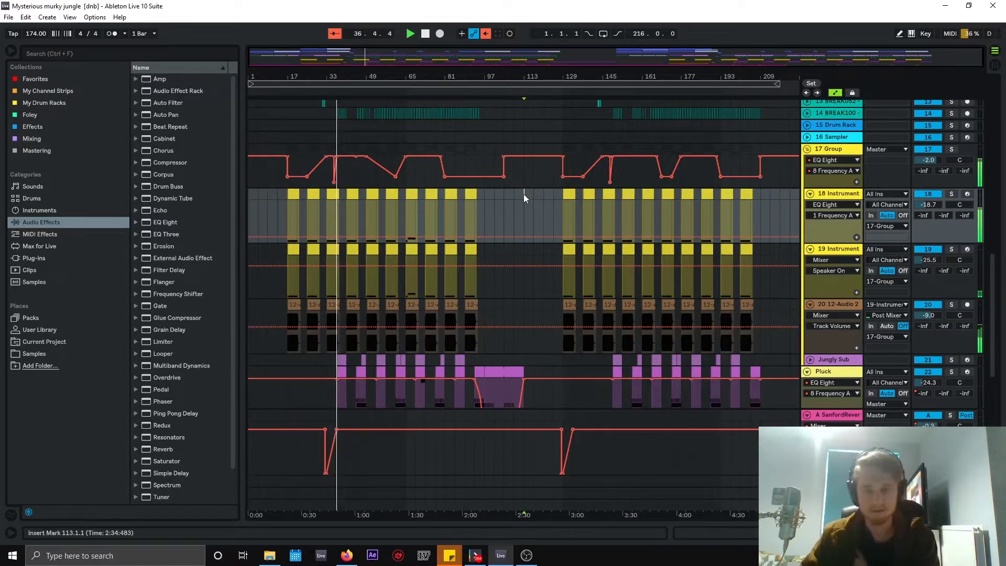
{"action": "left_click", "coordinate": [335, 197]}
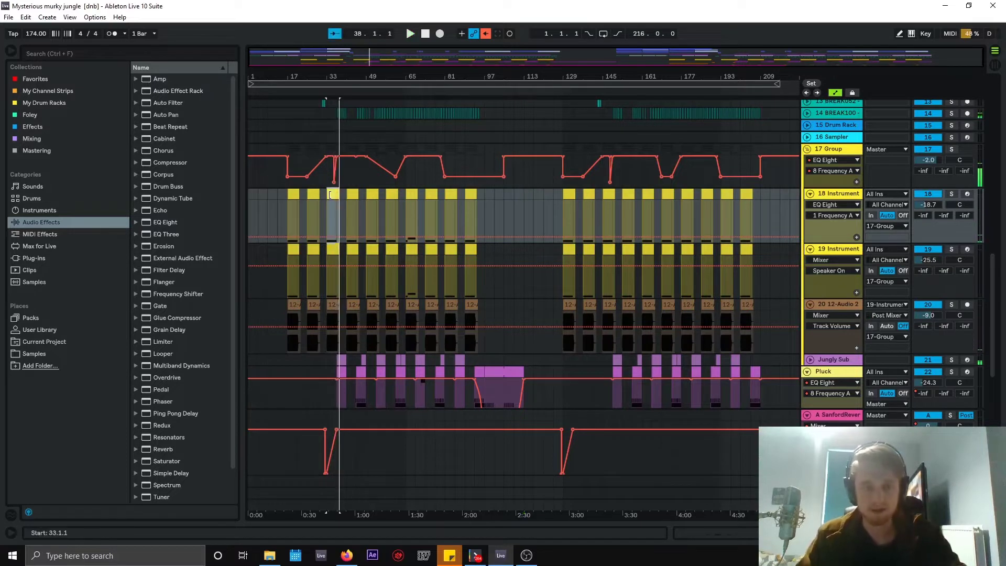
{"action": "left_click", "coordinate": [951, 150]}
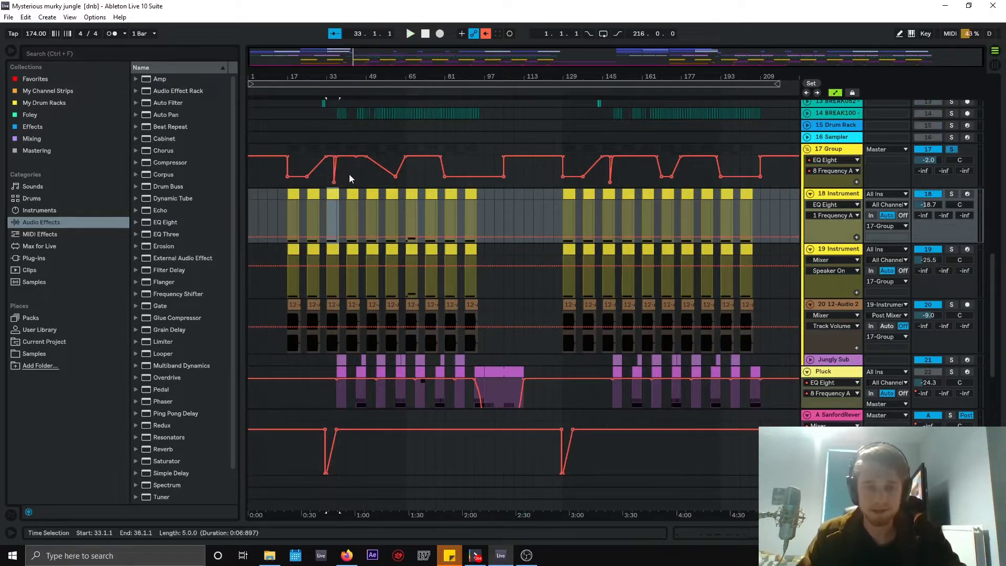
Play the soloed group from bar 33, undo a stray automation point, and zoom to bars 25–59.
{"action": "key", "text": "space"}
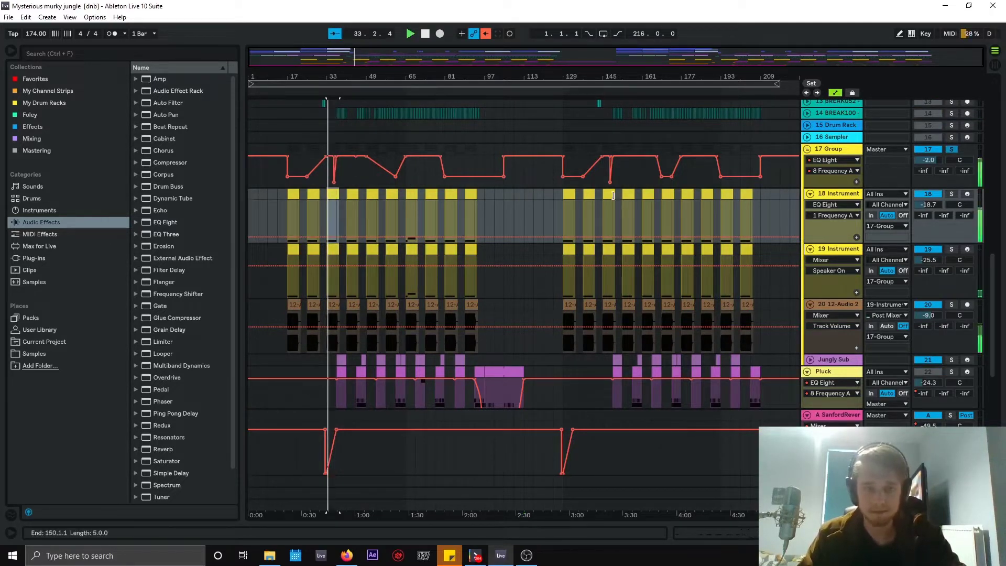
{"action": "scroll", "coordinate": [517, 222], "scroll_direction": "down", "scroll_amount": 2}
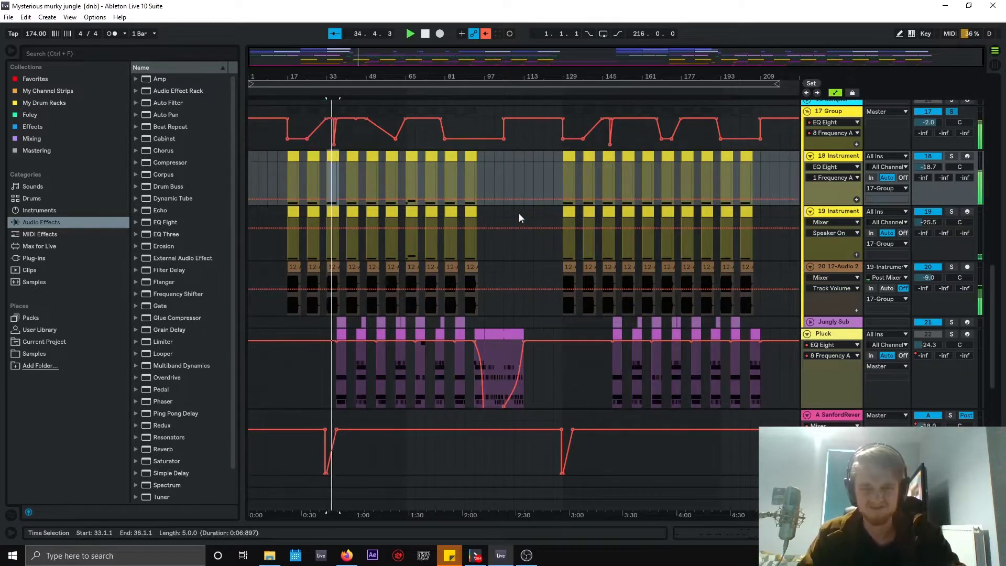
{"action": "left_click", "coordinate": [524, 227]}
{"action": "key", "text": "ctrl+z"}
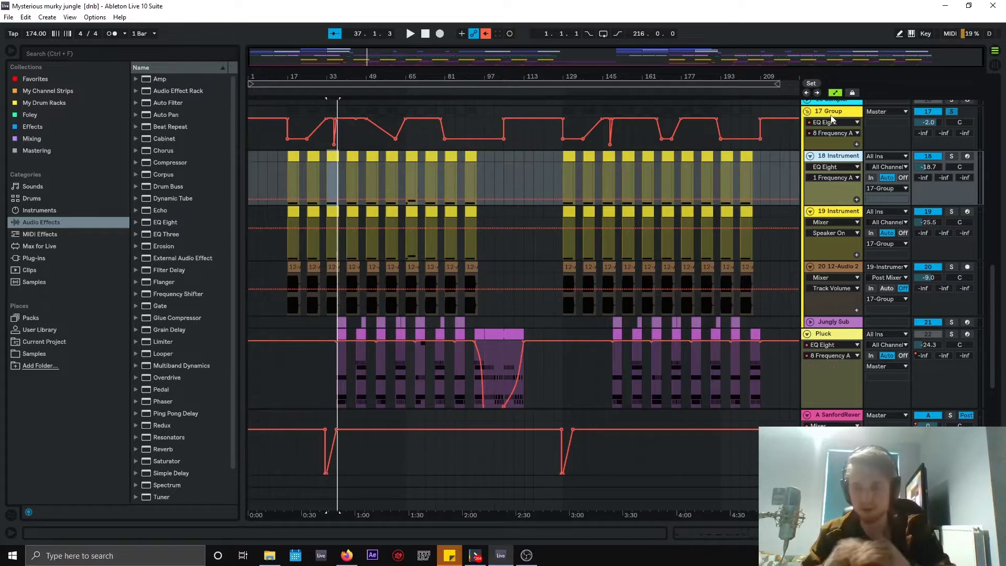
{"action": "left_click_drag", "start_coordinate": [371, 66], "coordinate": [466, 127]}
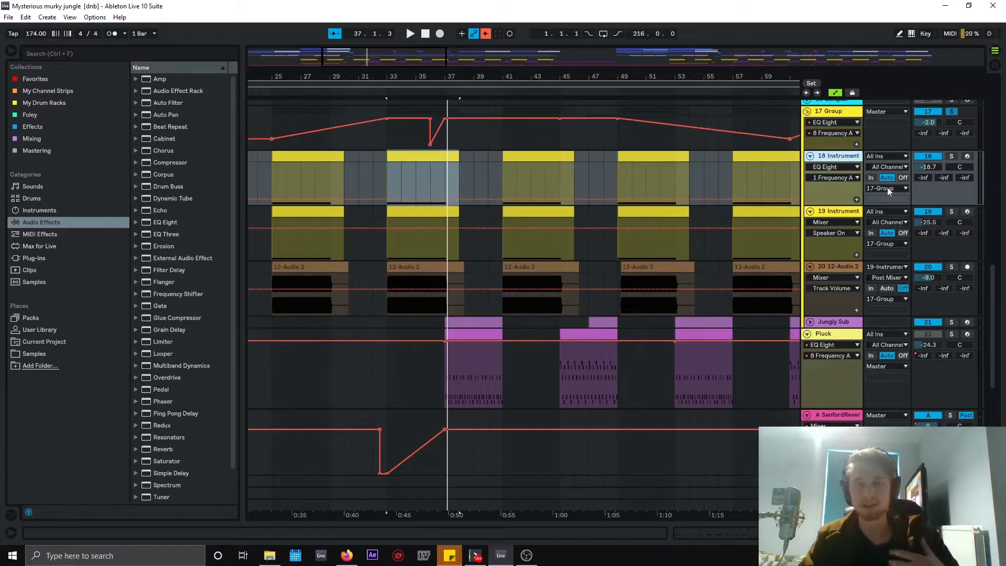
{"action": "double_click", "coordinate": [849, 157]}
{"action": "left_click", "coordinate": [954, 157]}
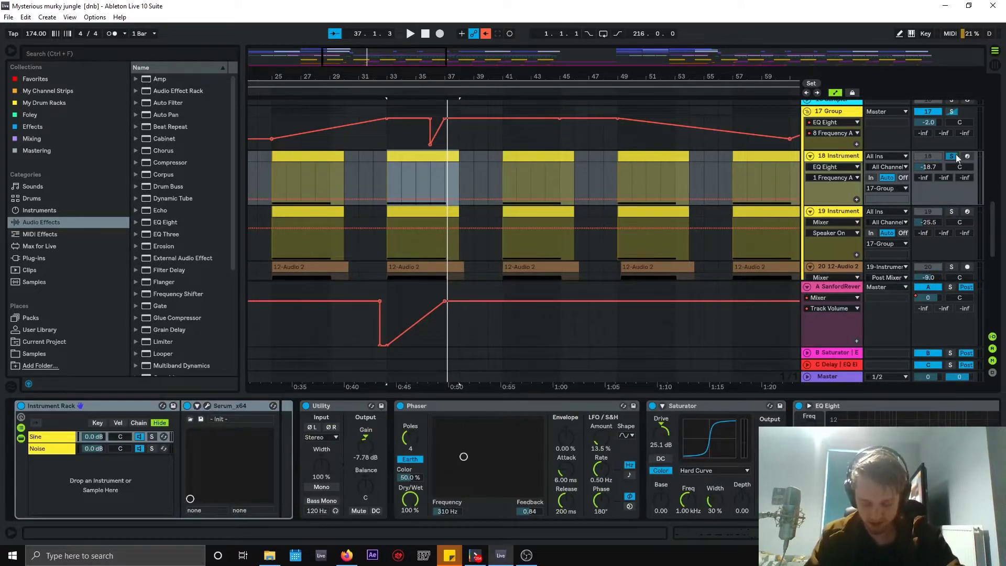
{"action": "left_click", "coordinate": [391, 156]}
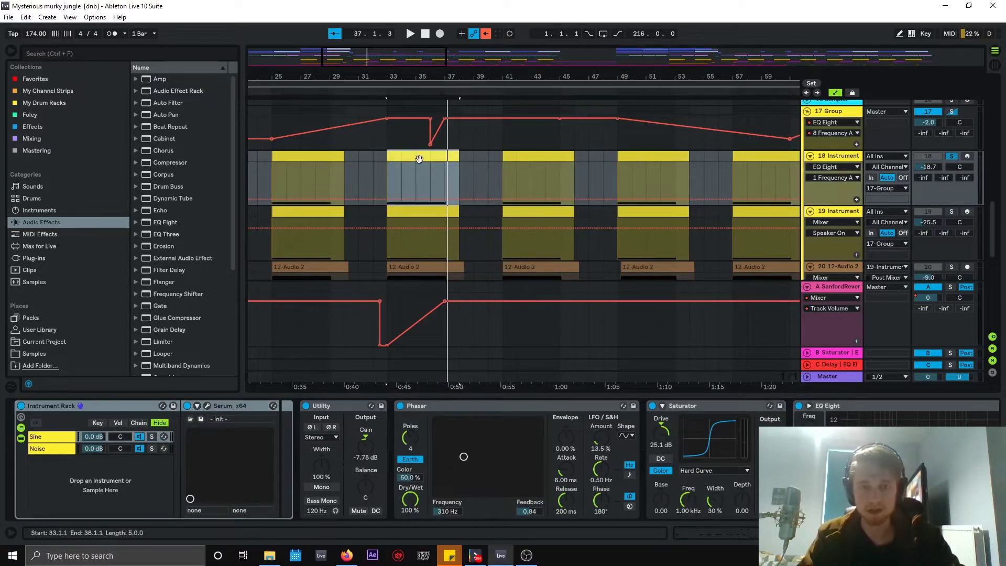
{"action": "left_click", "coordinate": [952, 211]}
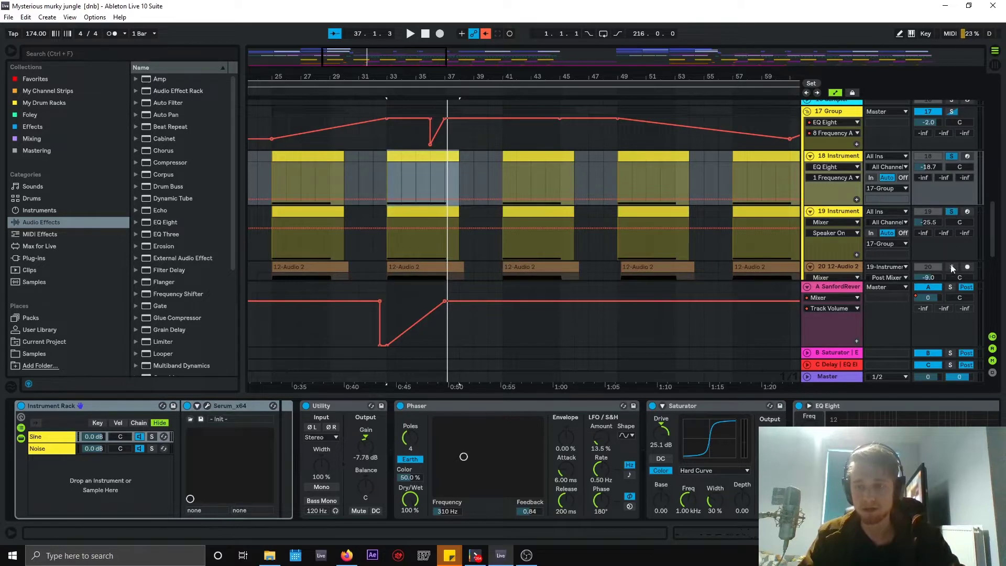
{"action": "left_click", "coordinate": [951, 156]}
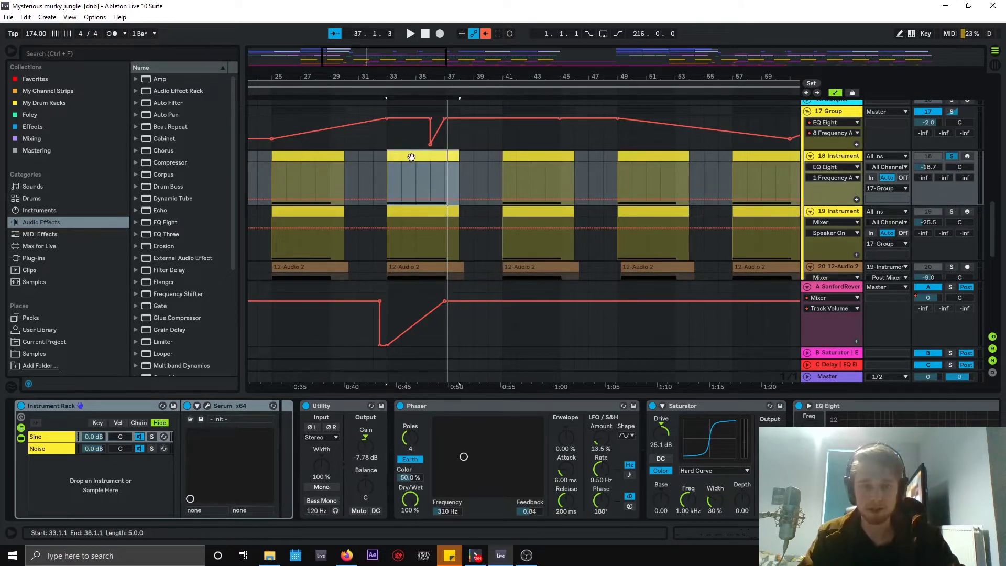
{"action": "key", "text": "space"}
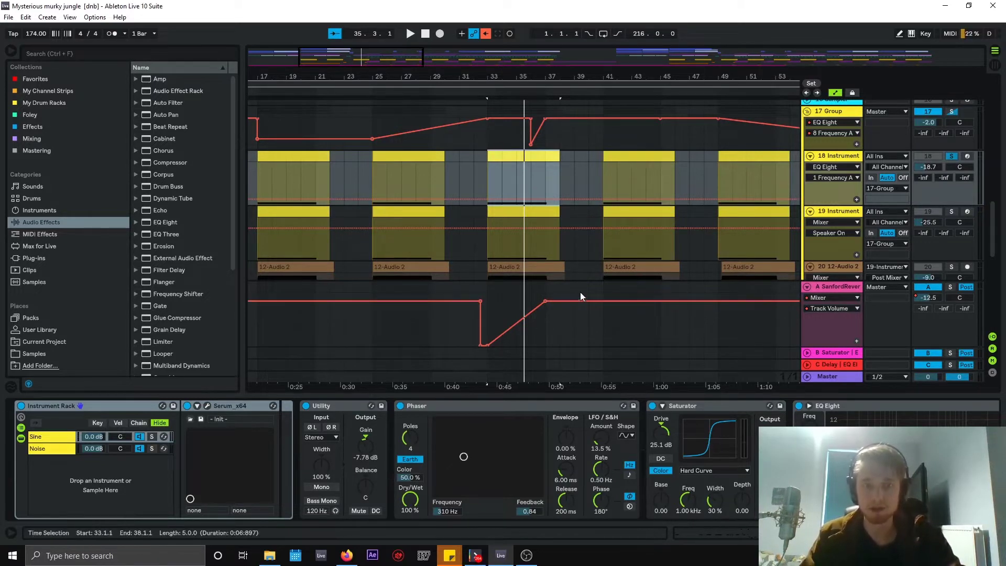
{"action": "left_click", "coordinate": [51, 448]}
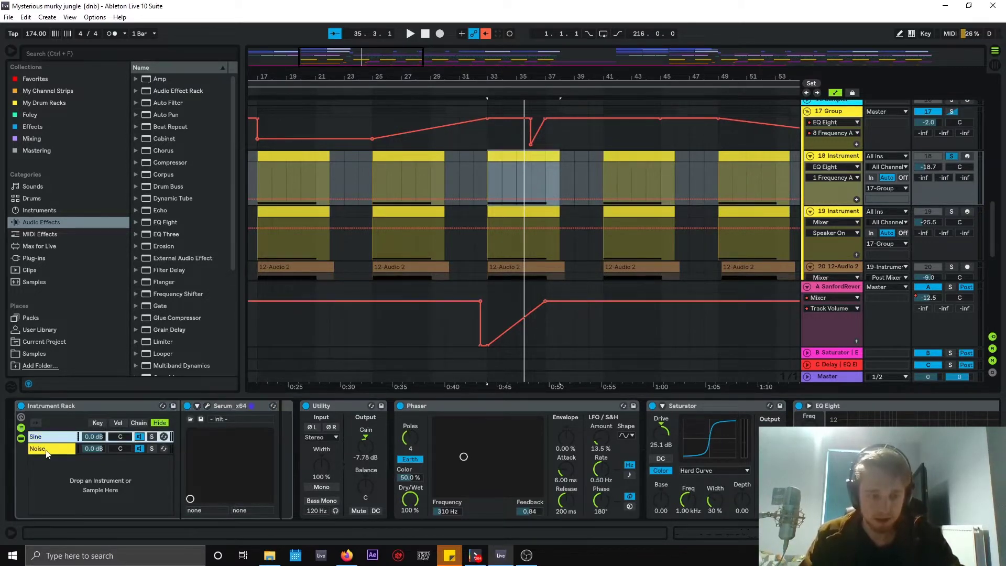
{"action": "left_click", "coordinate": [53, 439]}
{"action": "left_click", "coordinate": [53, 451]}
{"action": "left_click", "coordinate": [54, 439]}
{"action": "left_click", "coordinate": [52, 450]}
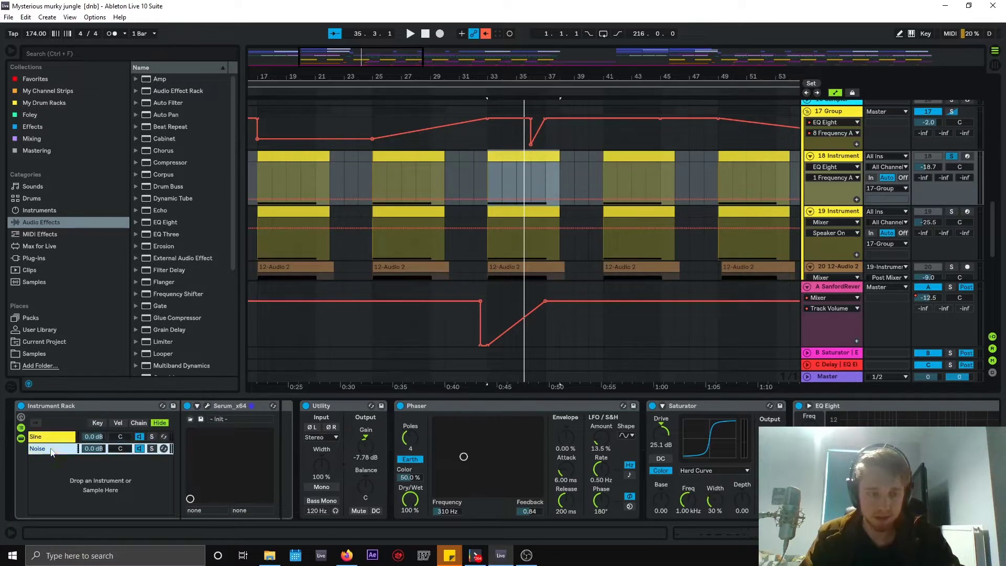
{"action": "left_click", "coordinate": [55, 438]}
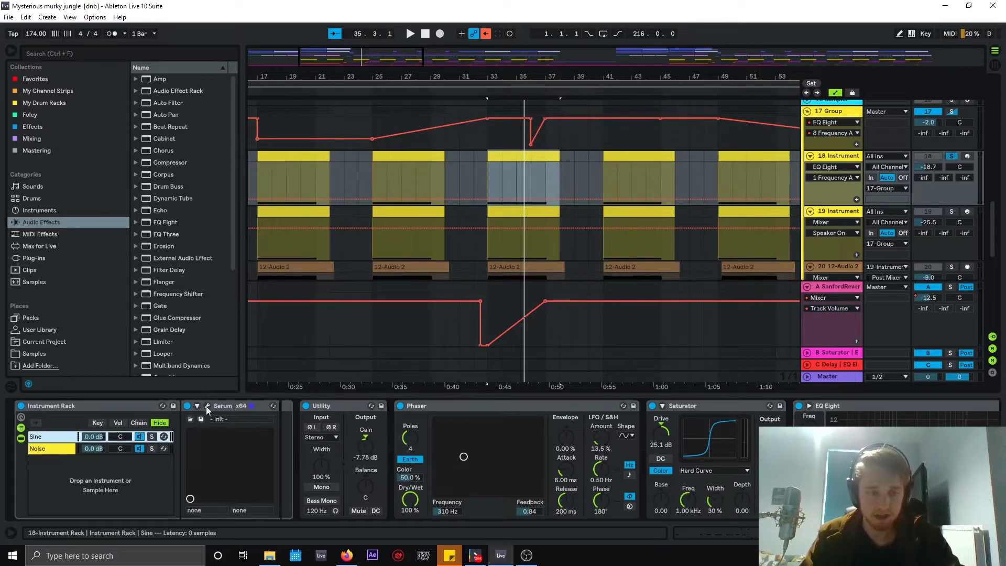
{"action": "left_click", "coordinate": [53, 450]}
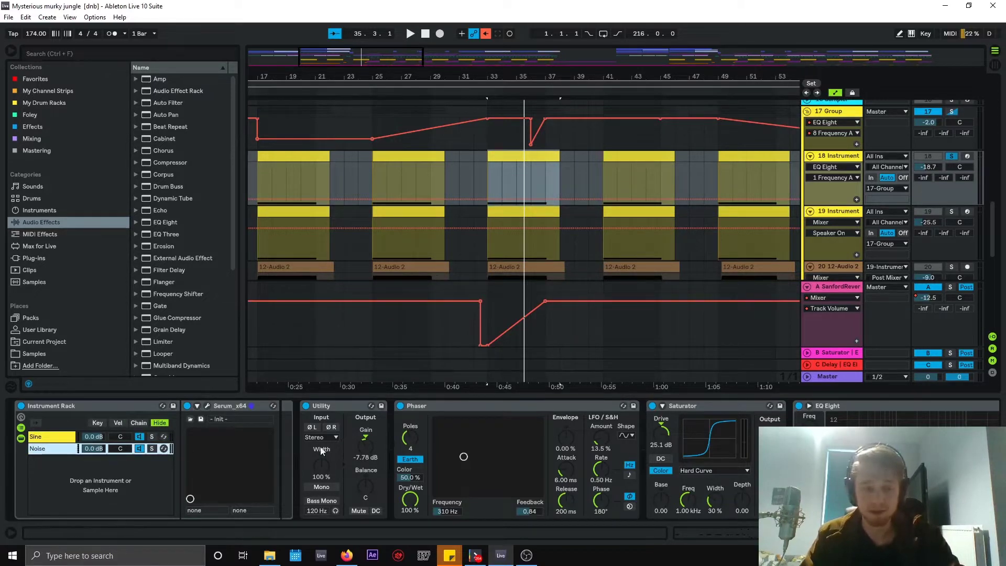
{"action": "left_click", "coordinate": [341, 406]}
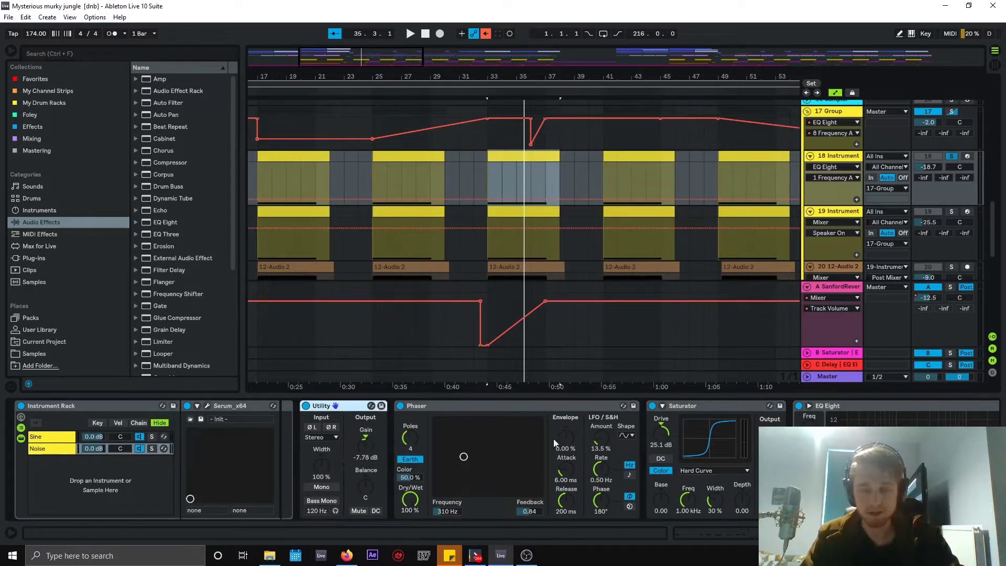
{"action": "left_click", "coordinate": [306, 406]}
Switch off the Phaser and Saturator on 18 Instrument and play the layer dry.
{"action": "left_click", "coordinate": [399, 406]}
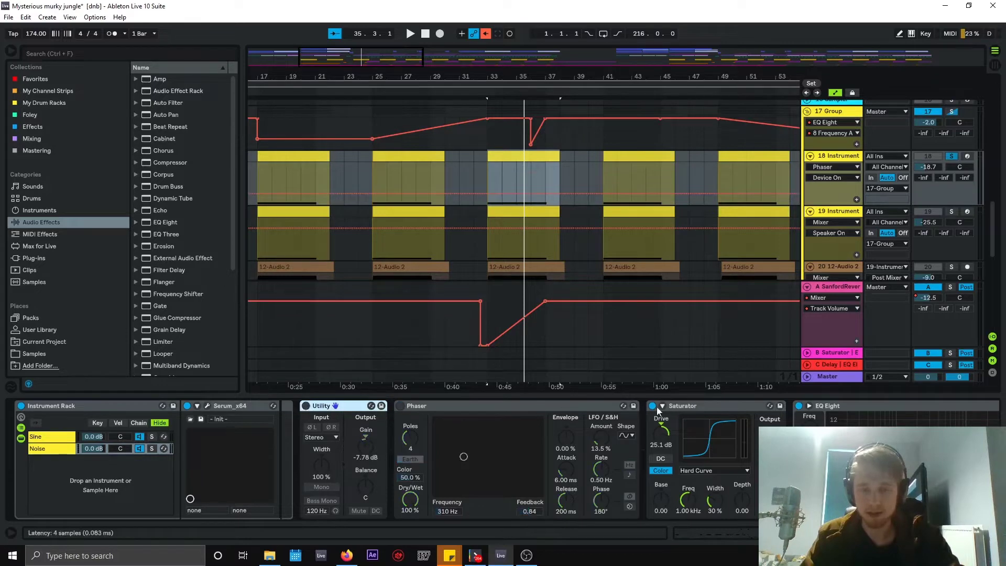
{"action": "left_click", "coordinate": [653, 406]}
{"action": "scroll", "coordinate": [419, 459], "scroll_direction": "right", "scroll_amount": 5}
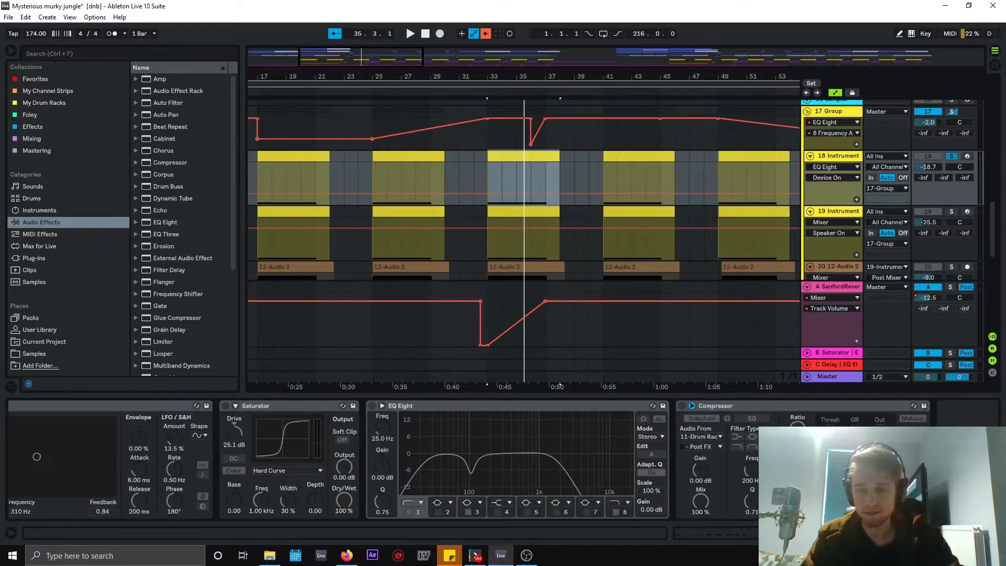
{"action": "key", "text": "space"}
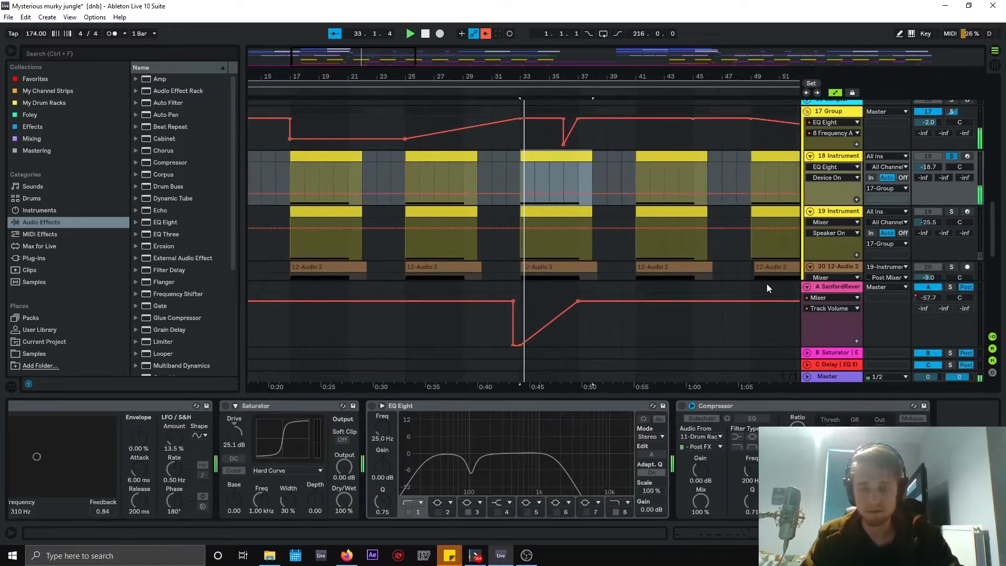
Turn Utility and Phaser back on, leaving Saturator bypassed, and play the layer again.
{"action": "scroll", "coordinate": [419, 459], "scroll_direction": "left", "scroll_amount": 5}
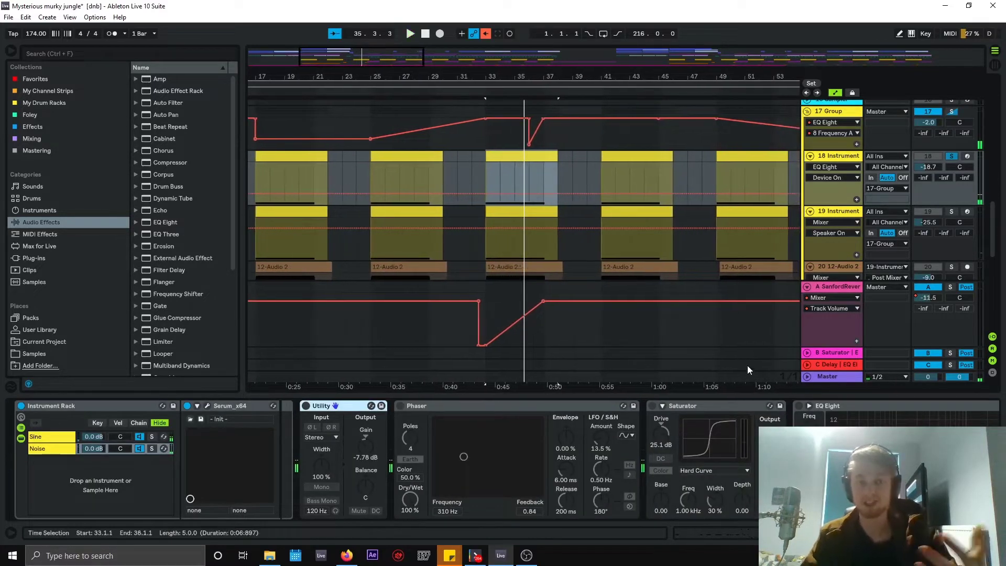
{"action": "left_click", "coordinate": [305, 406]}
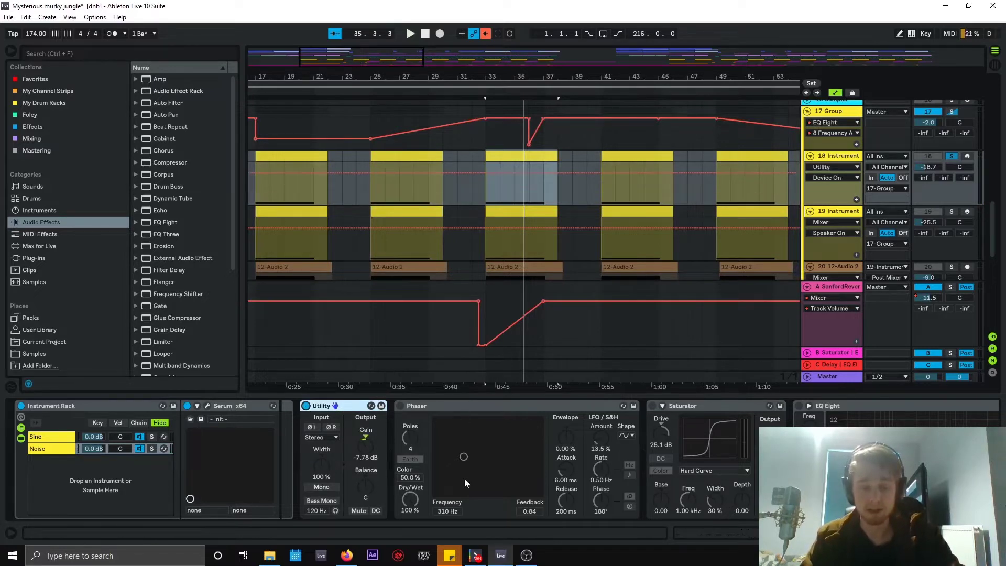
{"action": "left_click", "coordinate": [401, 406]}
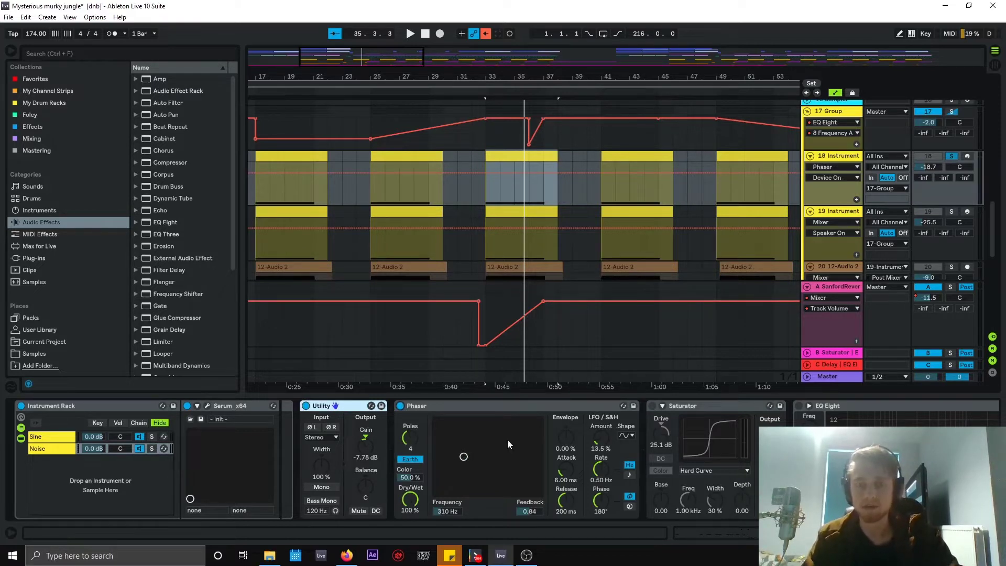
{"action": "key", "text": "space"}
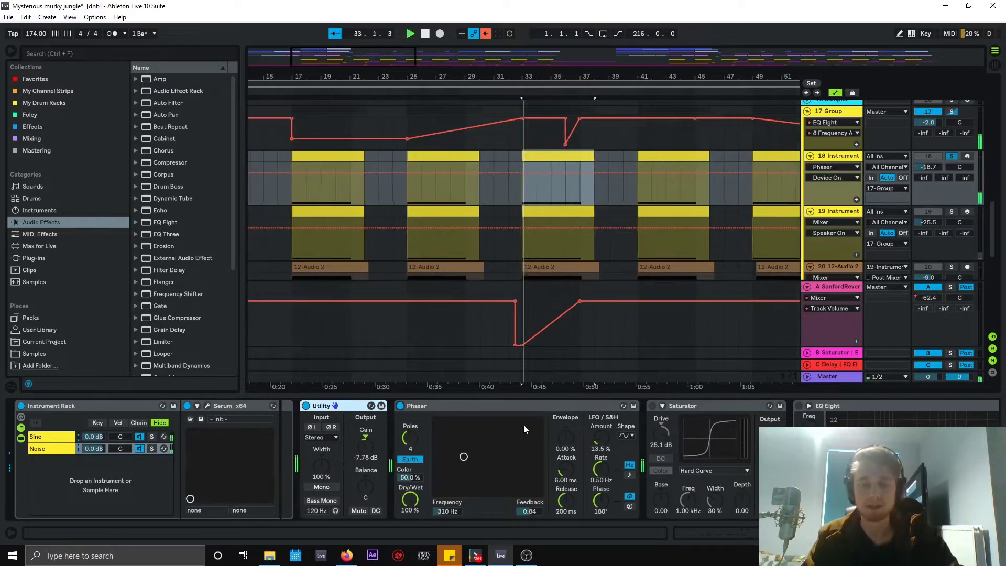
Re-enable the Saturator with Hard Curve, show its automation lane on track 18, and play.
{"action": "left_click", "coordinate": [653, 405]}
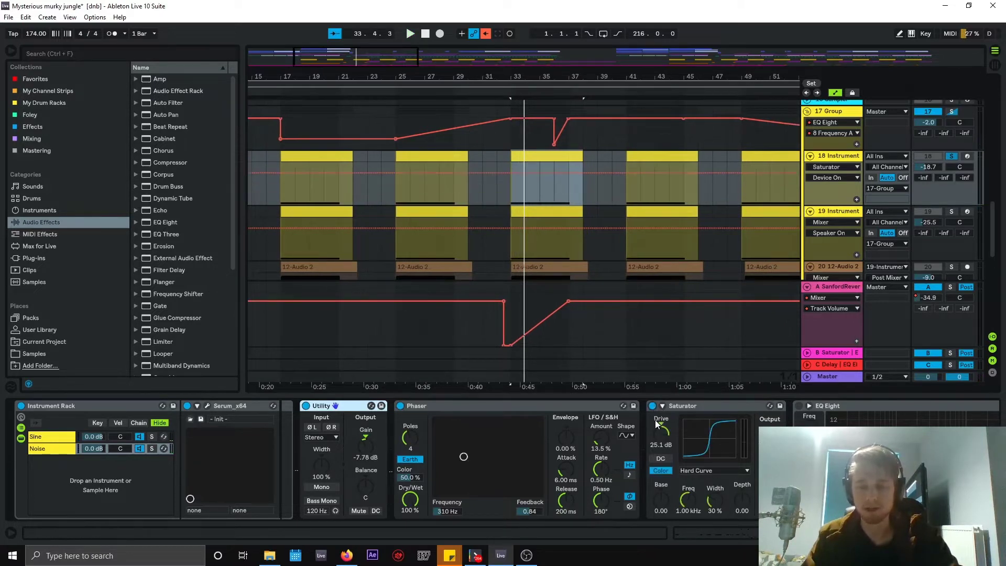
{"action": "left_click", "coordinate": [730, 470]}
{"action": "left_click", "coordinate": [731, 469]}
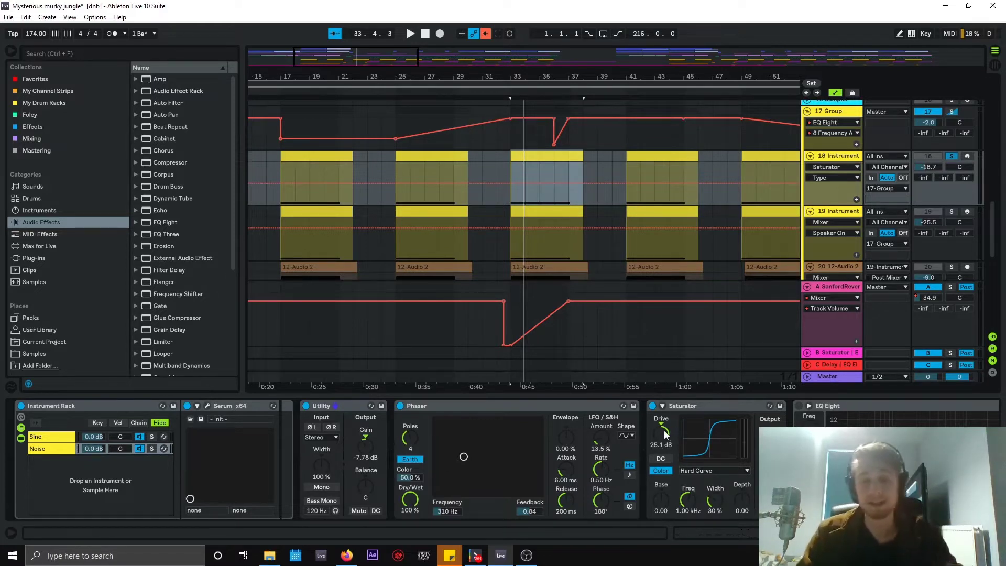
{"action": "left_click", "coordinate": [770, 487]}
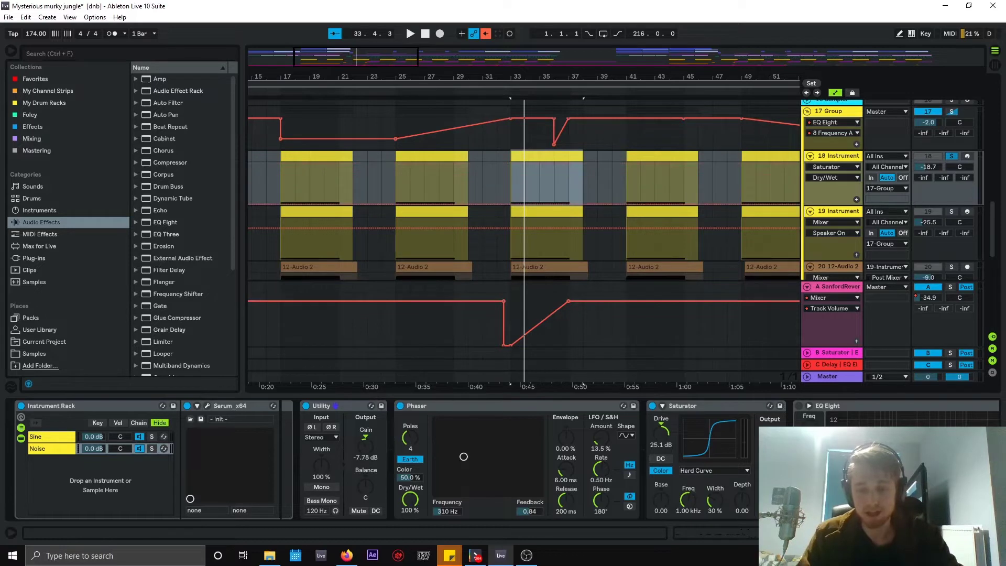
{"action": "key", "text": "space"}
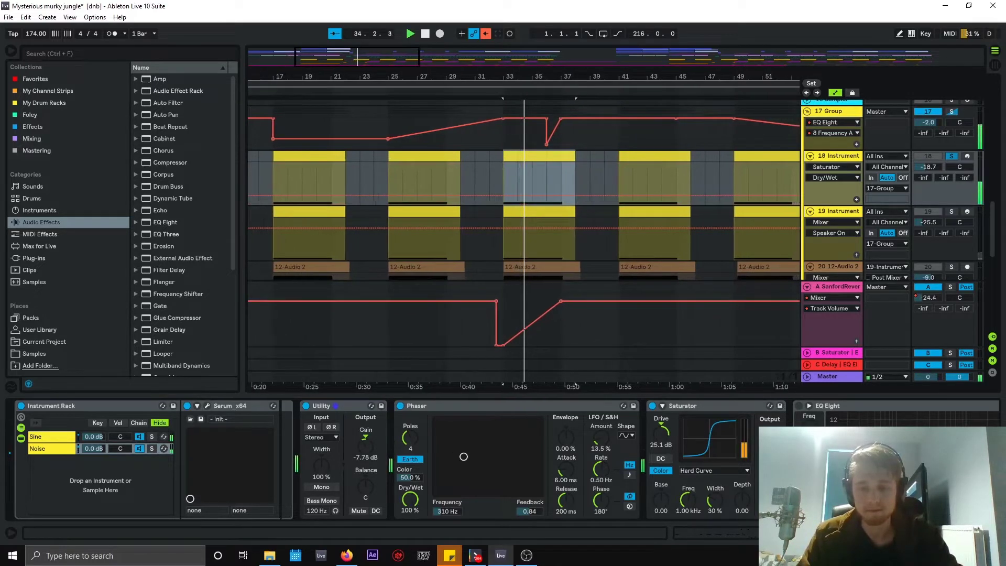
Set the Saturator Drive to 25.1 dB, replay, and show EQ Eight on/off automation.
{"action": "left_click_drag", "start_coordinate": [661, 431], "coordinate": [661, 452]}
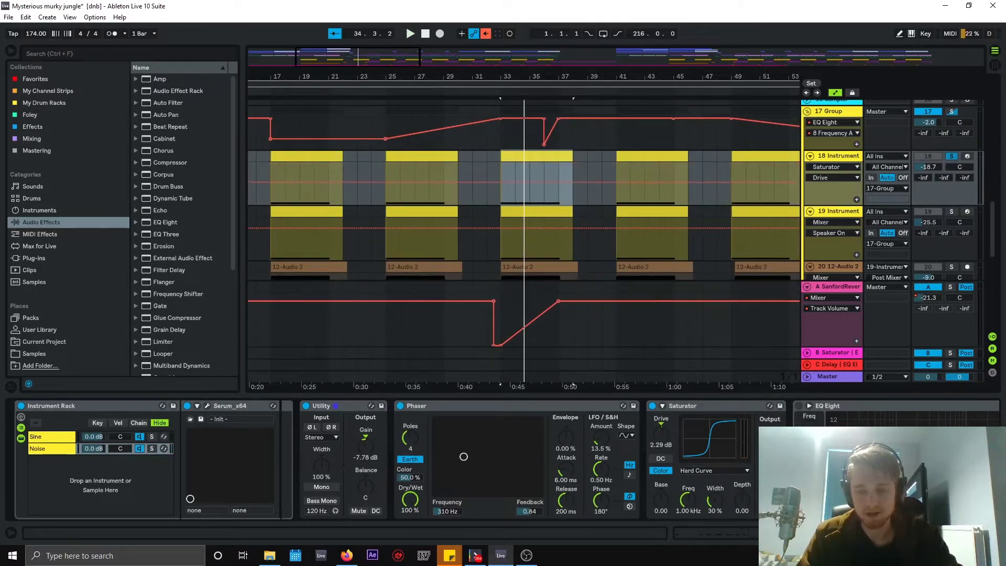
{"action": "key", "text": "space"}
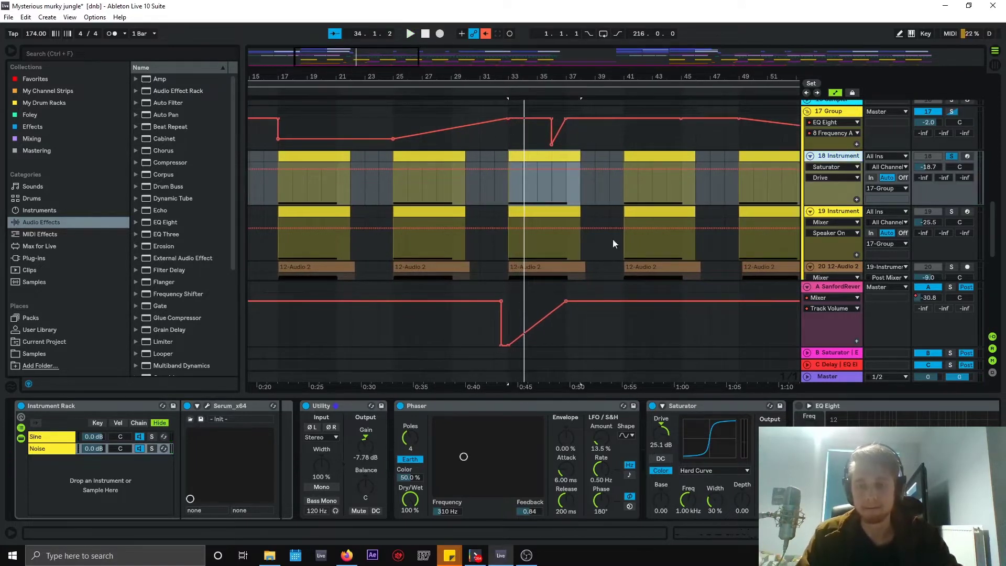
{"action": "left_click", "coordinate": [801, 406]}
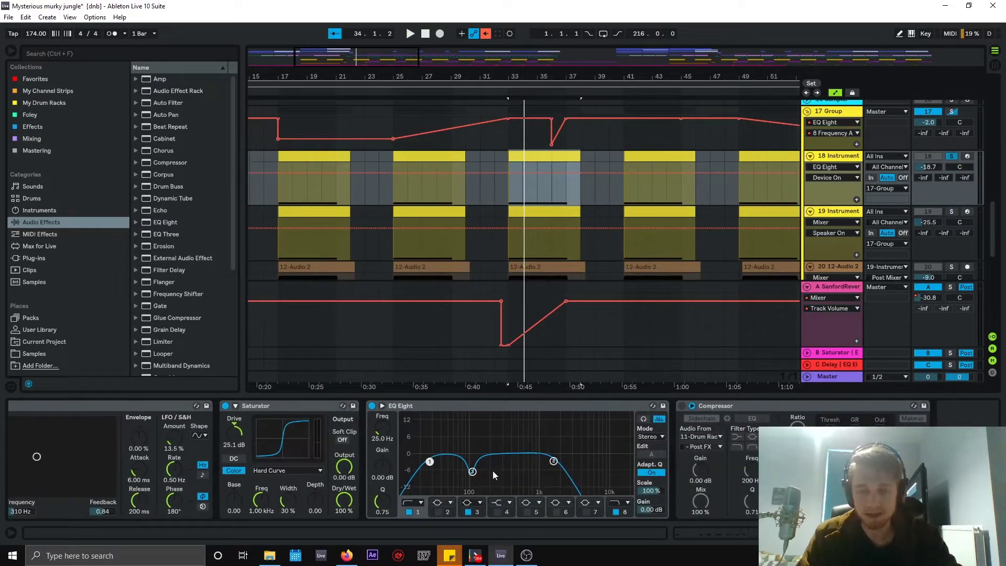
Inspect EQ Eight bands 3, 1 and 8 on track 18, play, then move down to track 19.
{"action": "left_click", "coordinate": [472, 472]}
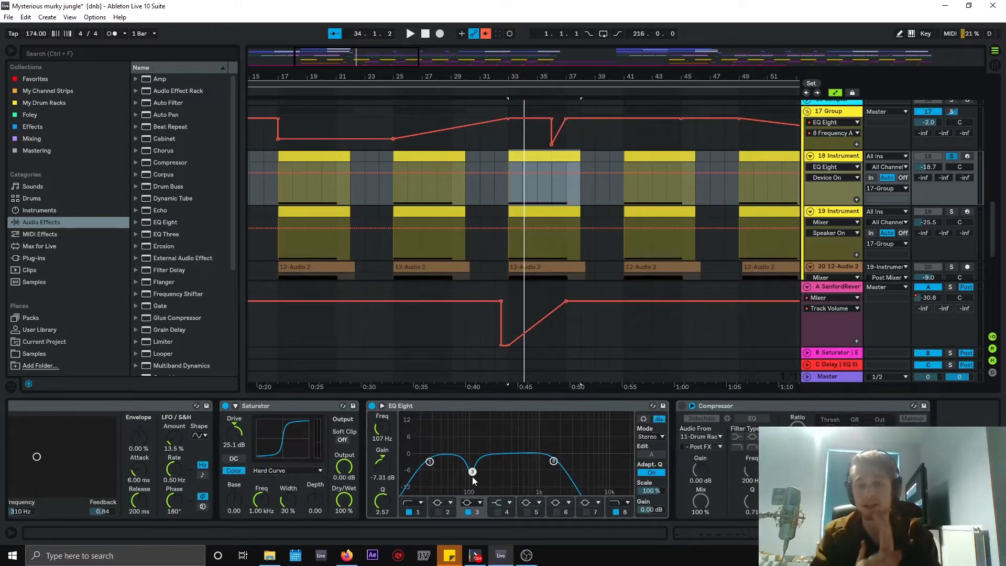
{"action": "left_click", "coordinate": [428, 461]}
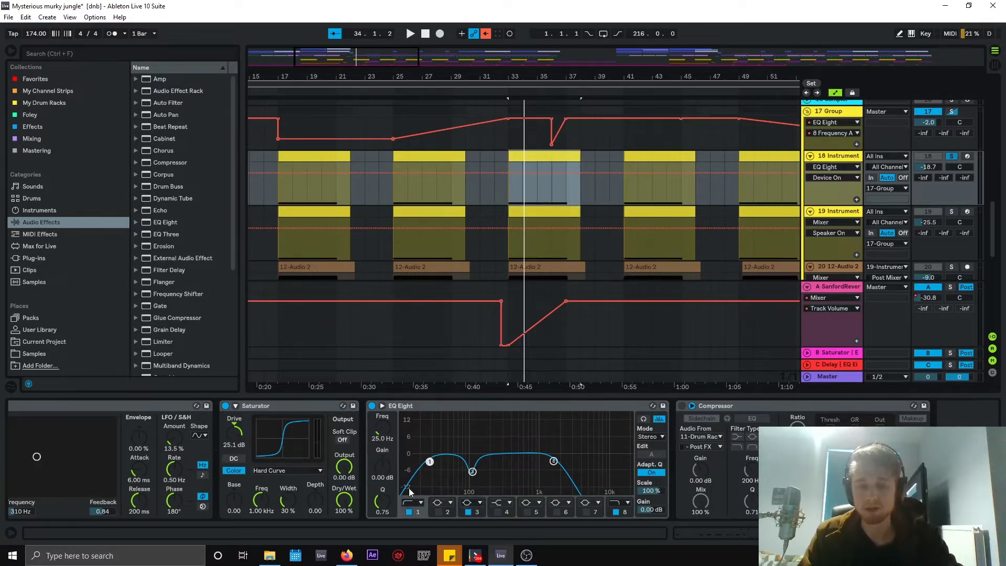
{"action": "left_click", "coordinate": [553, 463]}
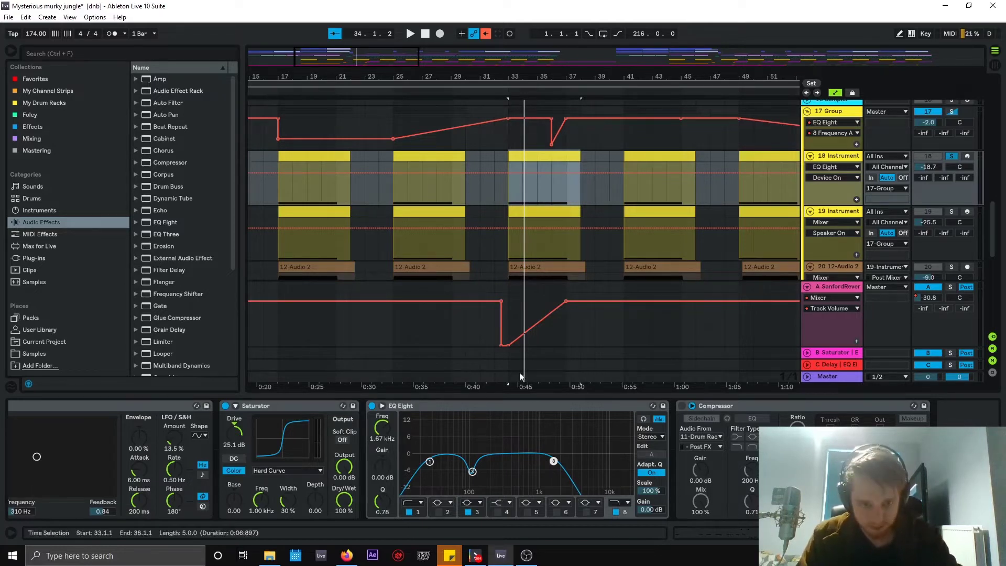
{"action": "key", "text": "space"}
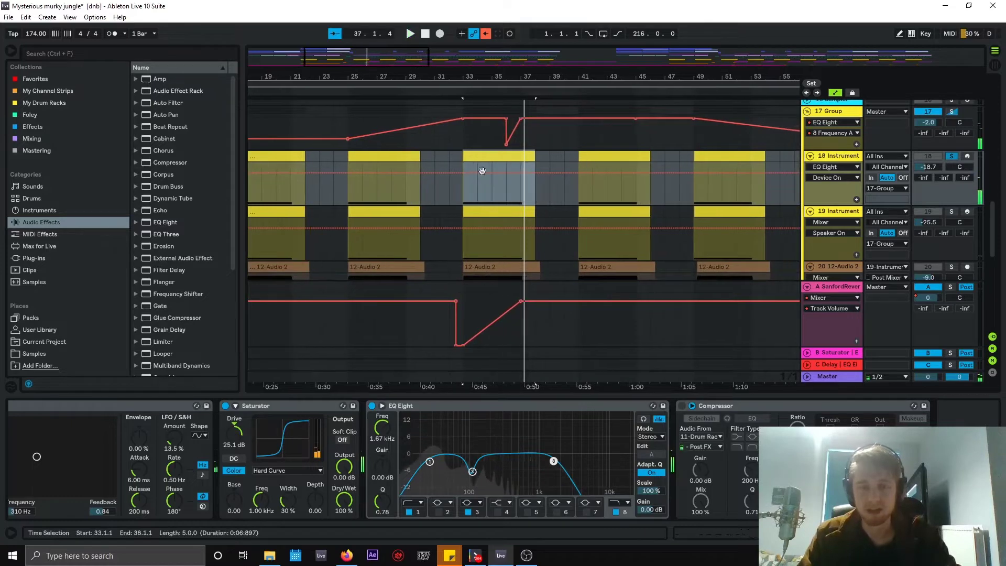
{"action": "key", "text": "Down"}
{"action": "scroll", "coordinate": [523, 184], "scroll_direction": "down", "scroll_amount": 2}
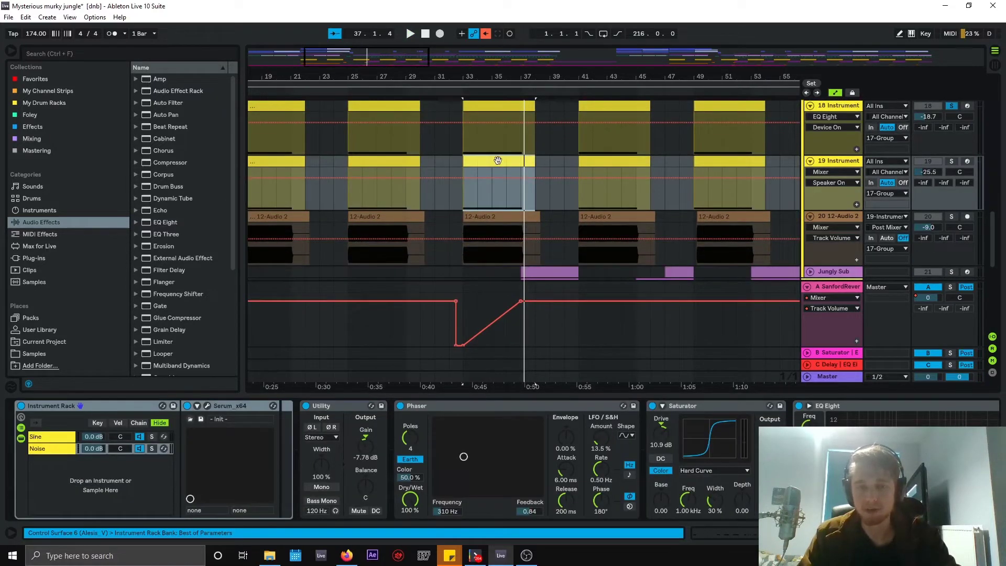
Solo 19 Instrument, play it from bar 33, and show its Mixer Track Volume automation.
{"action": "left_click", "coordinate": [952, 162]}
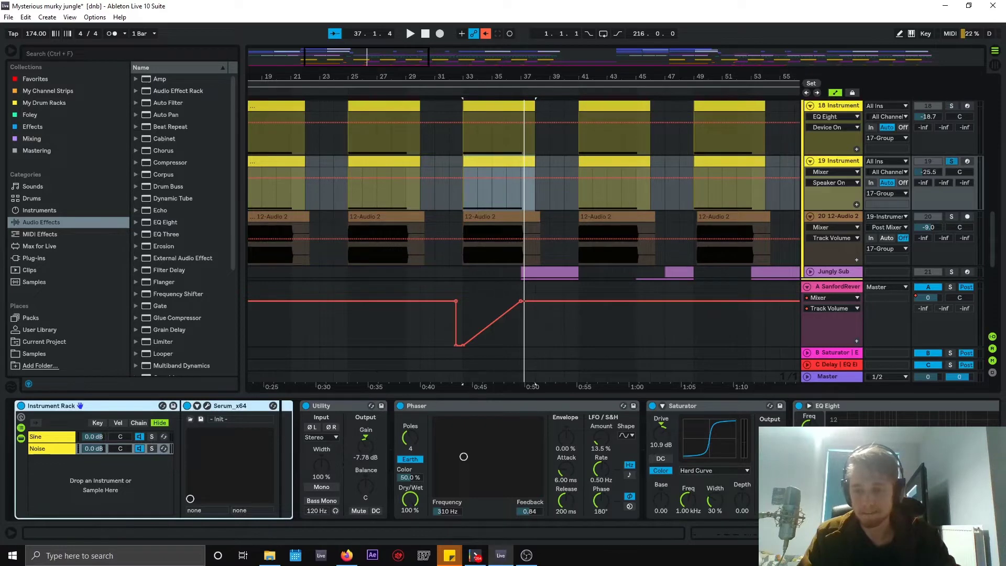
{"action": "scroll", "coordinate": [367, 461], "scroll_direction": "right", "scroll_amount": 3}
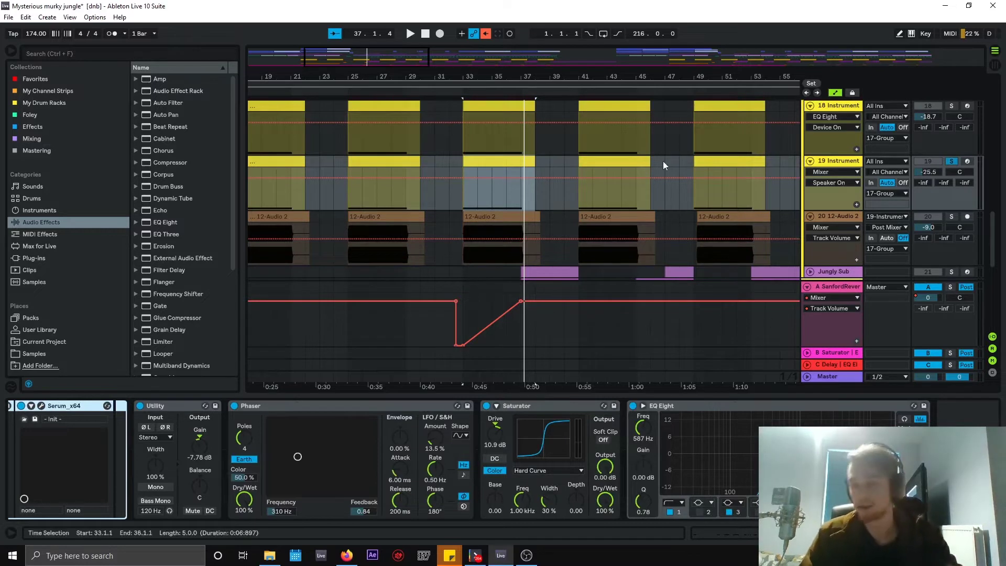
{"action": "left_click", "coordinate": [839, 166]}
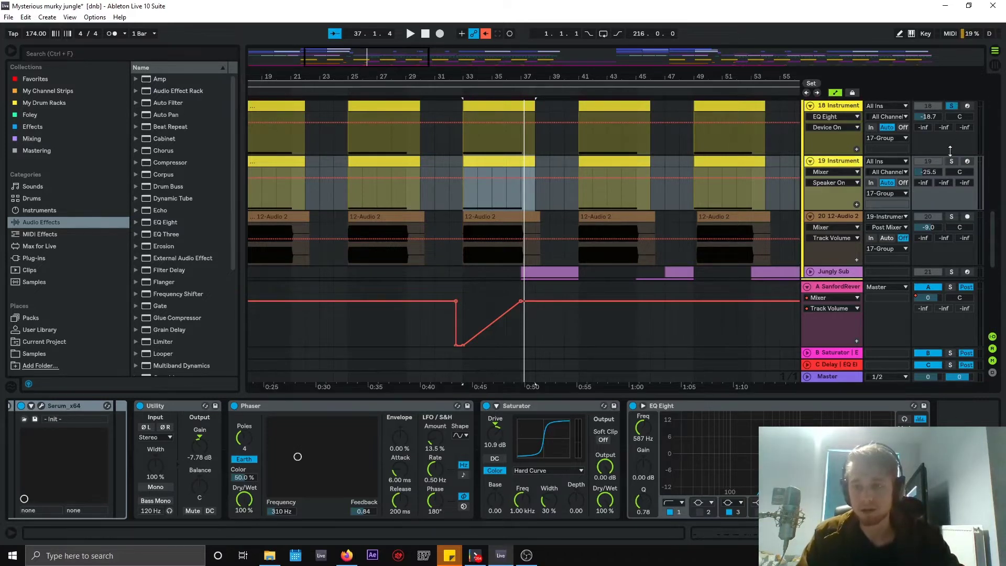
{"action": "key", "text": "space"}
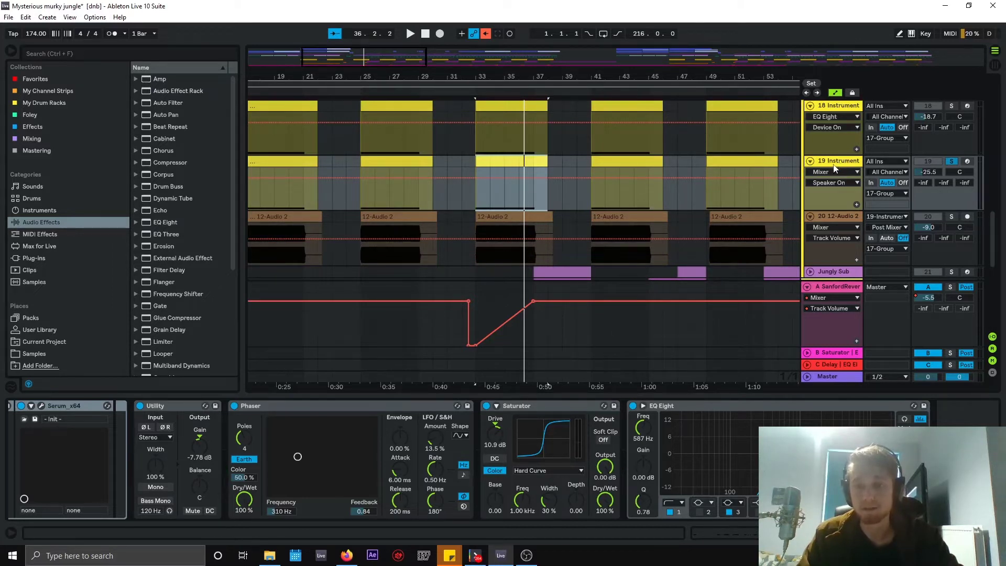
{"action": "left_click", "coordinate": [926, 173]}
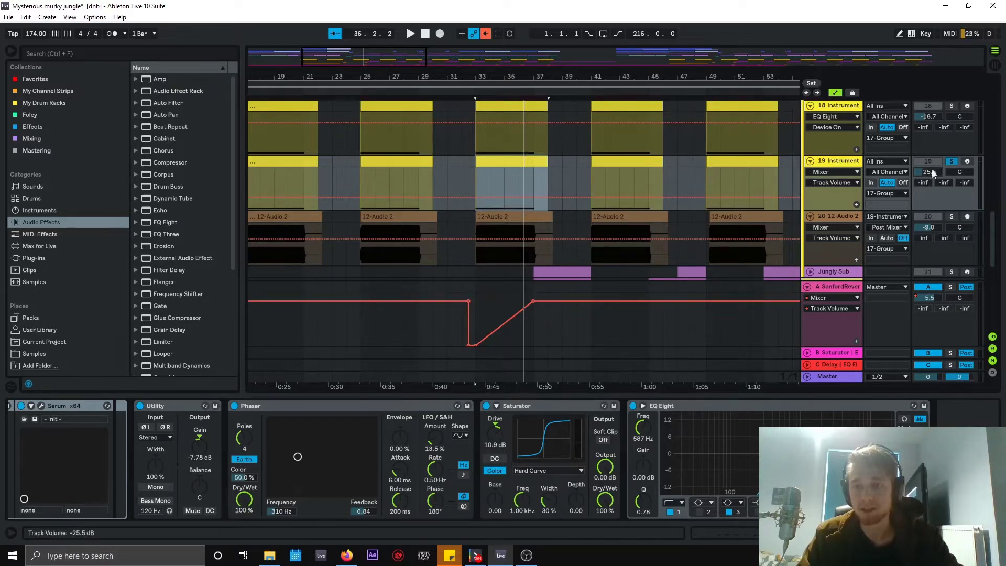
{"action": "left_click", "coordinate": [860, 140]}
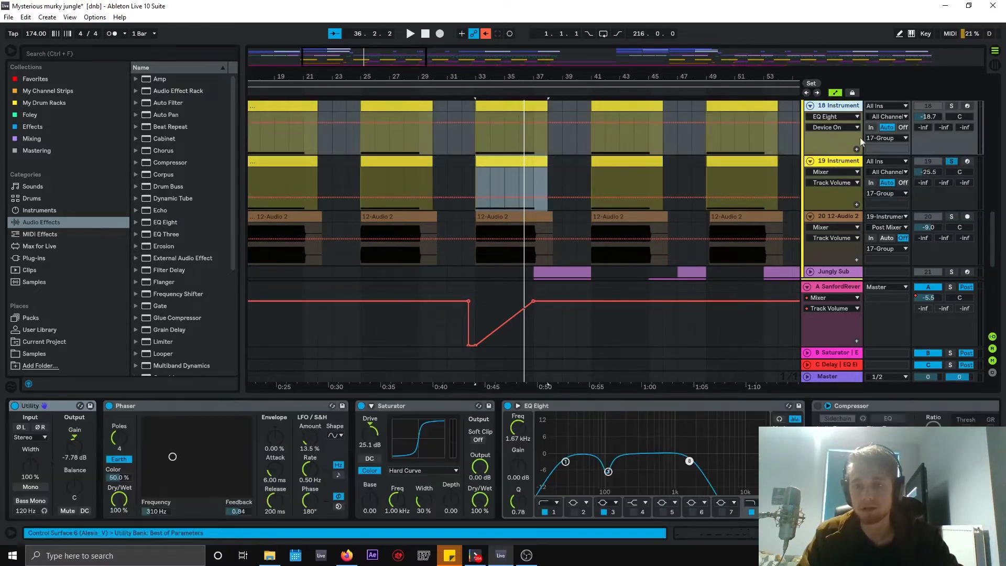
{"action": "left_click", "coordinate": [824, 178]}
Compare the effect chains of the 18 Instrument, 19 Instrument and 12-Audio 2 layers.
{"action": "left_click", "coordinate": [844, 216]}
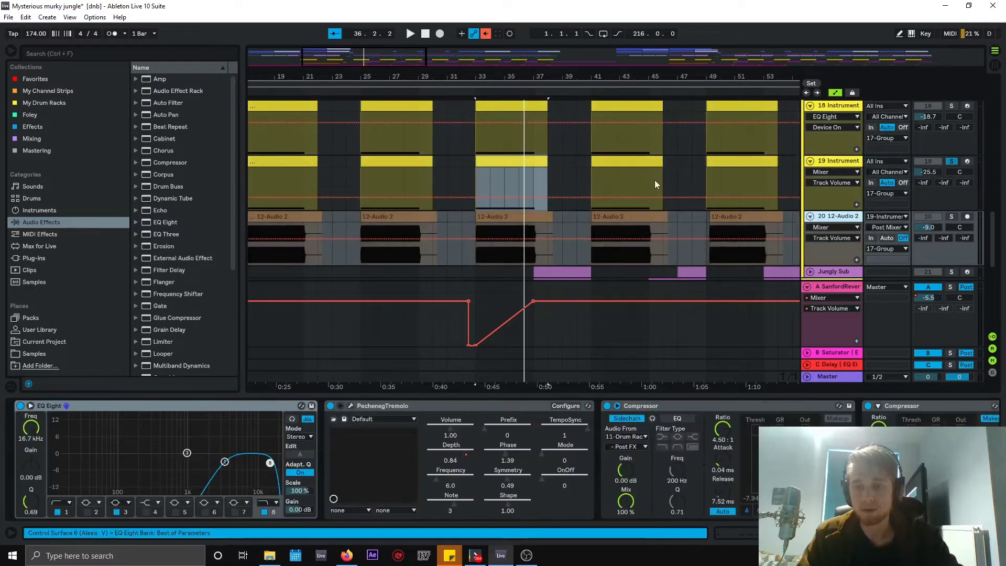
{"action": "left_click", "coordinate": [526, 162]}
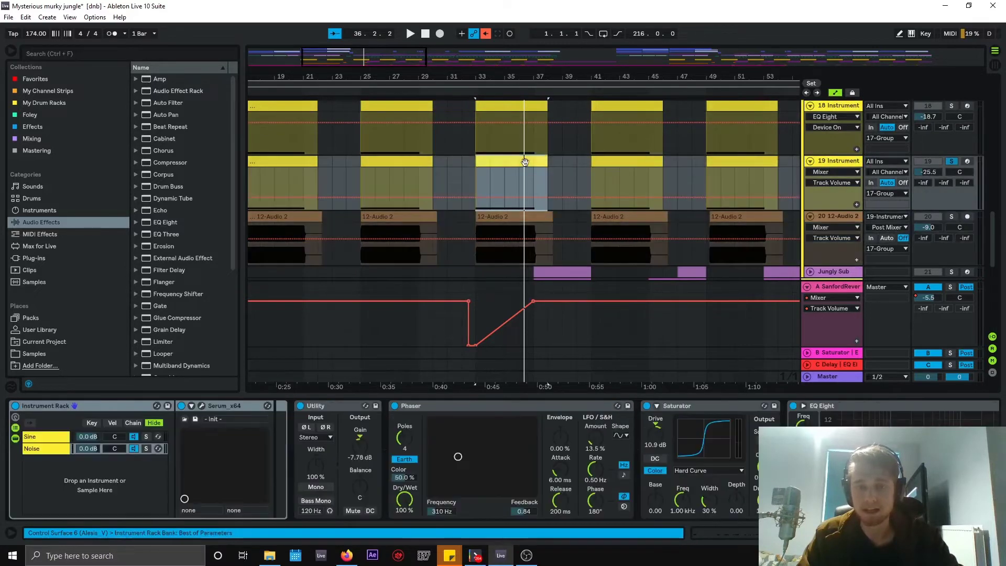
{"action": "left_click", "coordinate": [837, 112]}
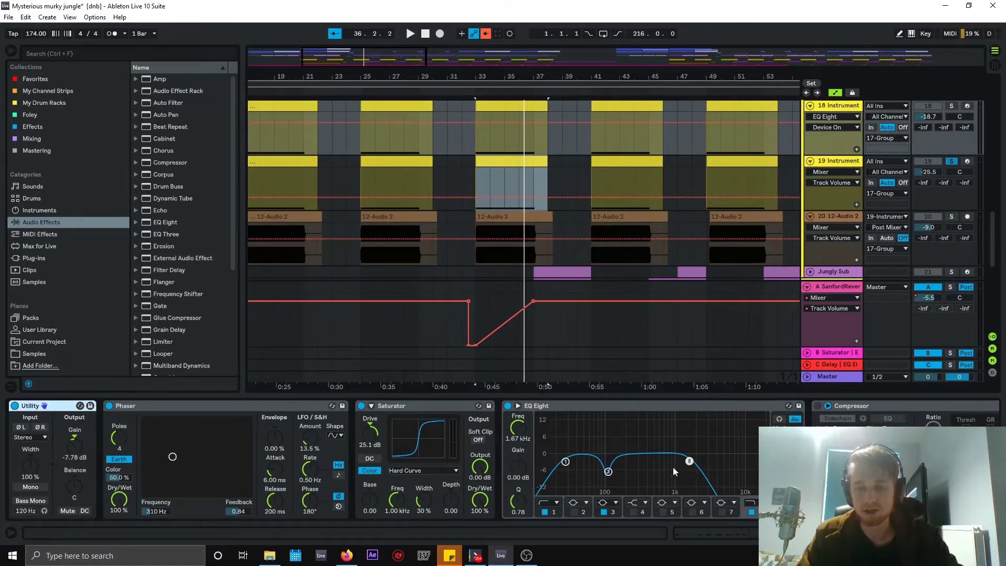
{"action": "left_click", "coordinate": [834, 213]}
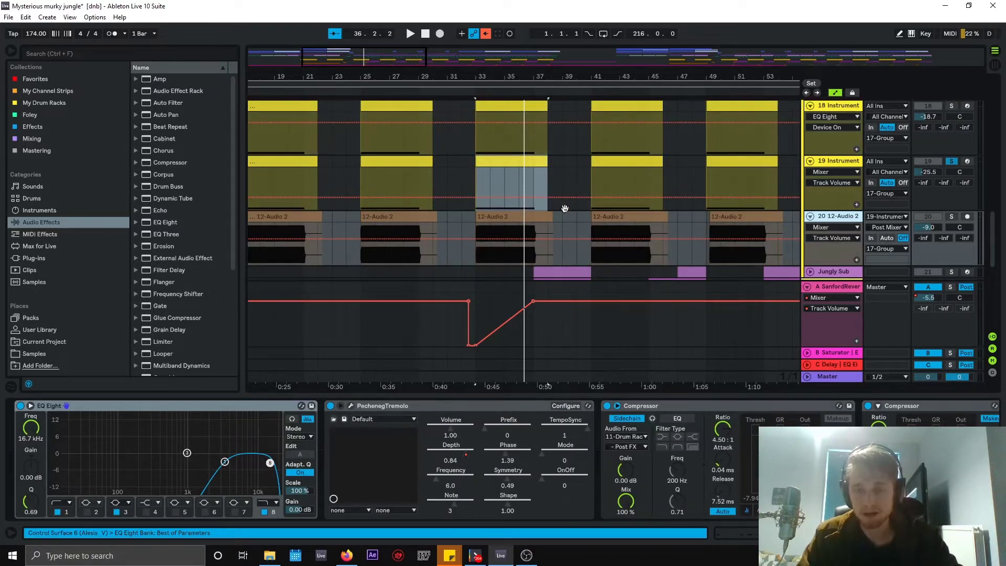
Solo 12-Audio 2, play its bar 33 clip, and view its EQ Eight and PechenegTremolo.
{"action": "left_click", "coordinate": [520, 216]}
{"action": "scroll", "coordinate": [531, 215], "scroll_direction": "down", "scroll_amount": 1}
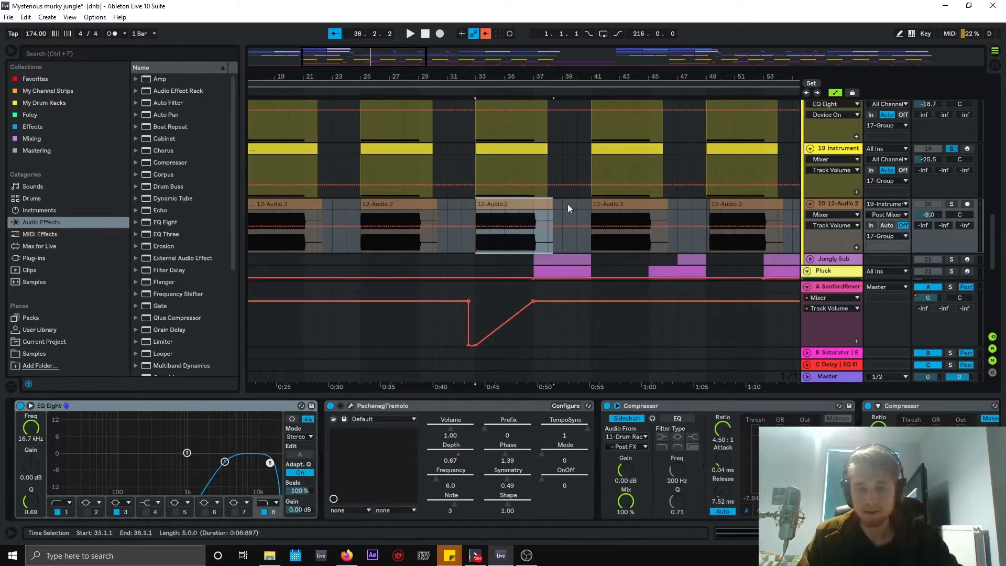
{"action": "left_click", "coordinate": [951, 204]}
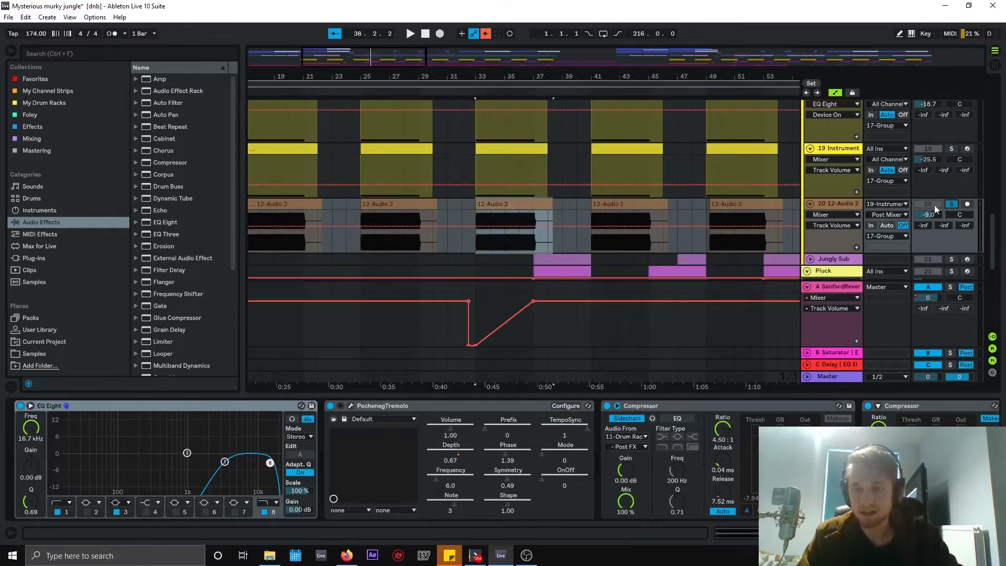
{"action": "left_click", "coordinate": [243, 471]}
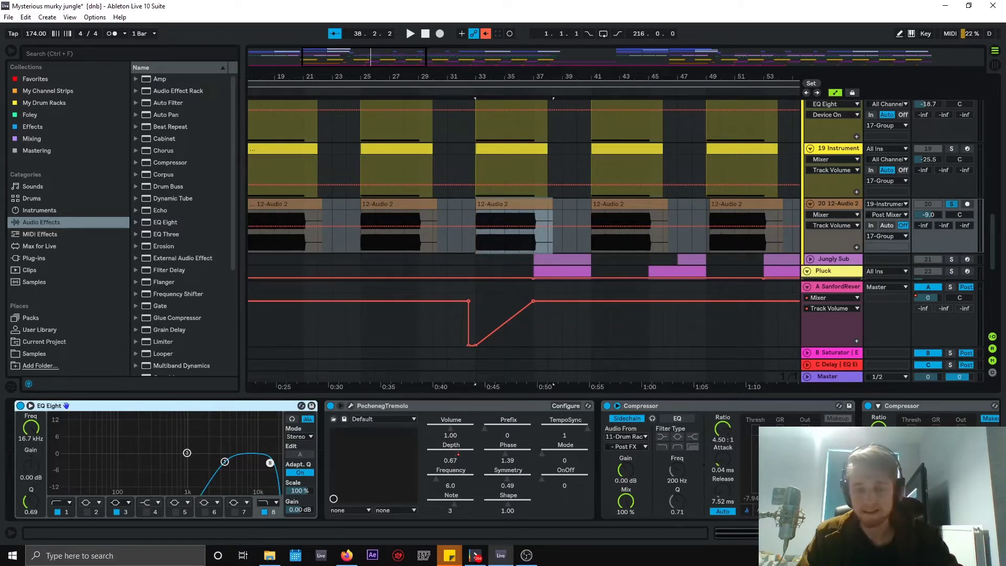
{"action": "scroll", "coordinate": [367, 461], "scroll_direction": "down", "scroll_amount": 3}
{"action": "scroll", "coordinate": [366, 461], "scroll_direction": "up", "scroll_amount": 3}
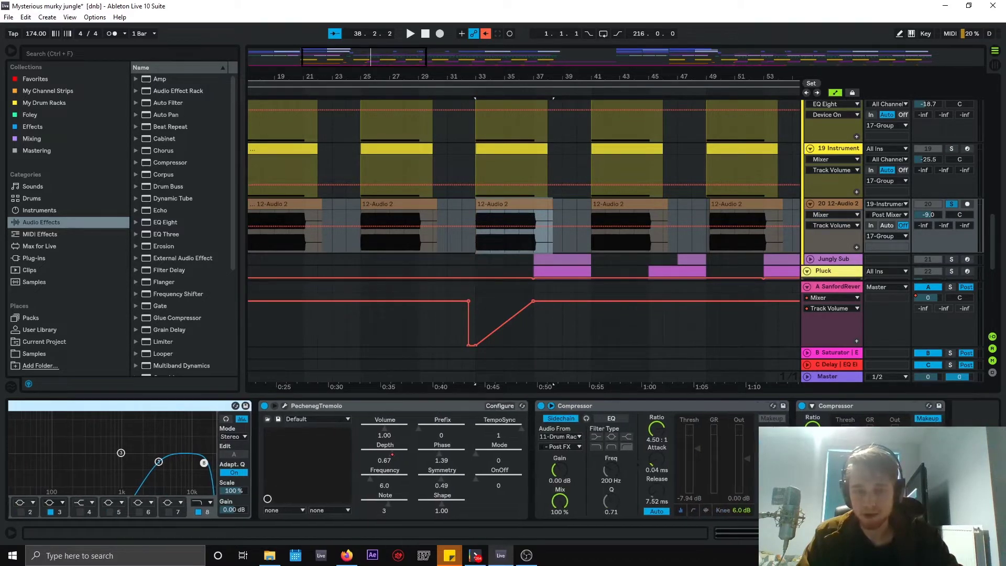
{"action": "left_click", "coordinate": [514, 199]}
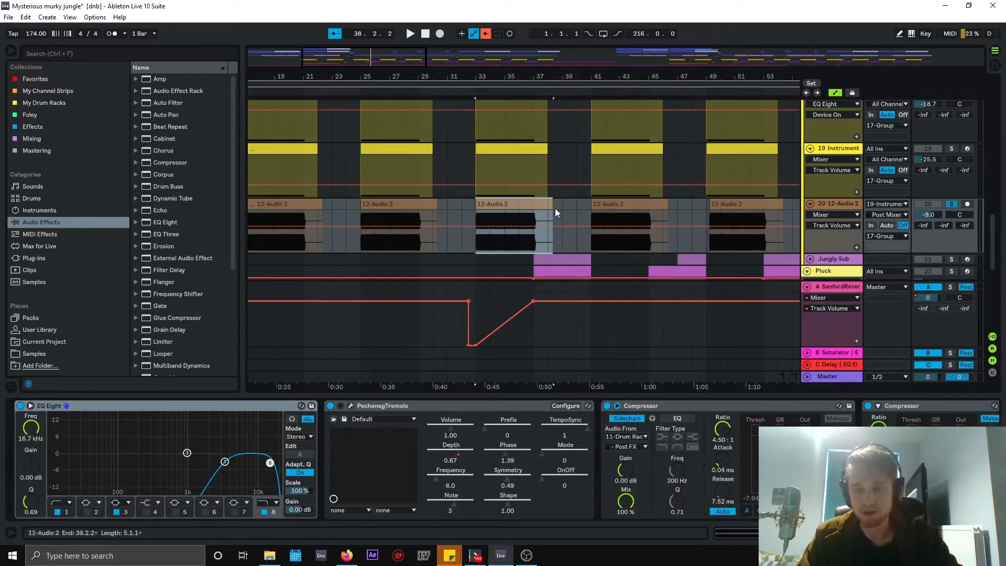
{"action": "key", "text": "space"}
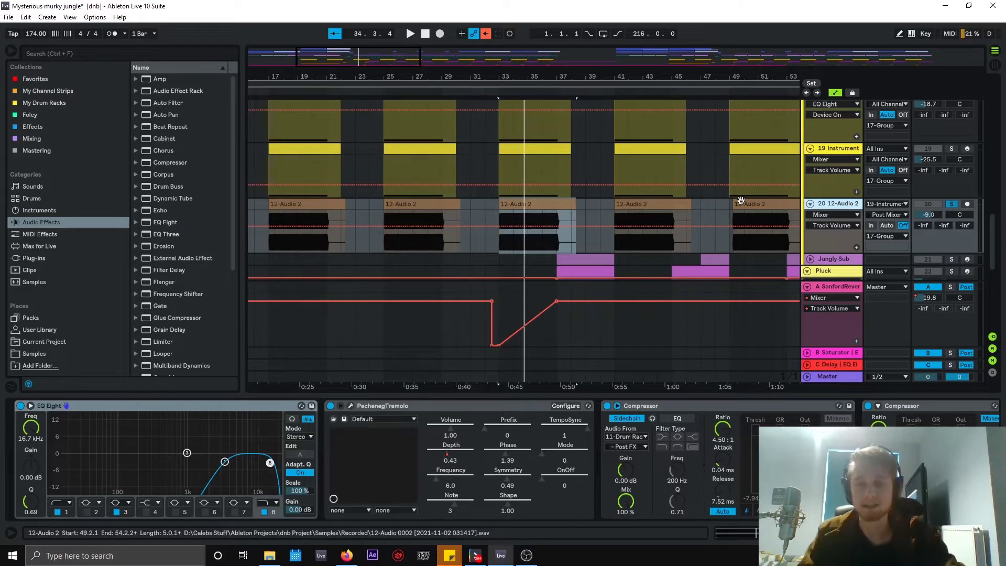
{"action": "left_click", "coordinate": [427, 407]}
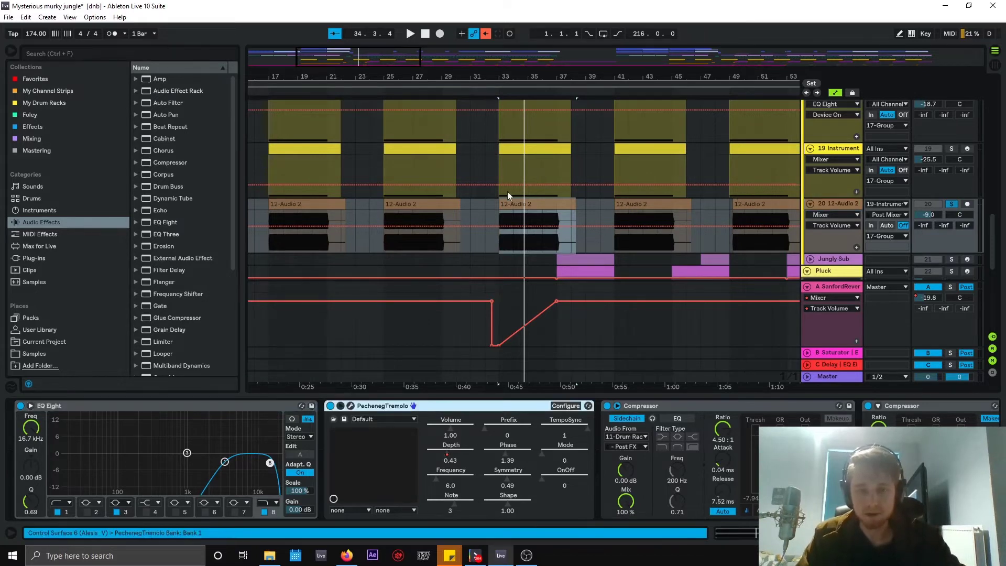
{"action": "left_click", "coordinate": [523, 199]}
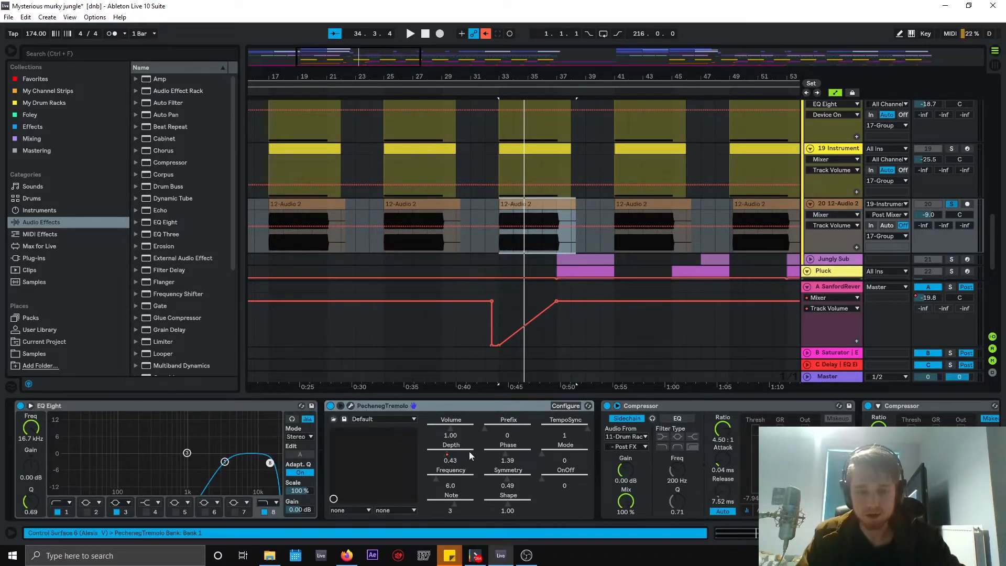
{"action": "left_click", "coordinate": [350, 405]}
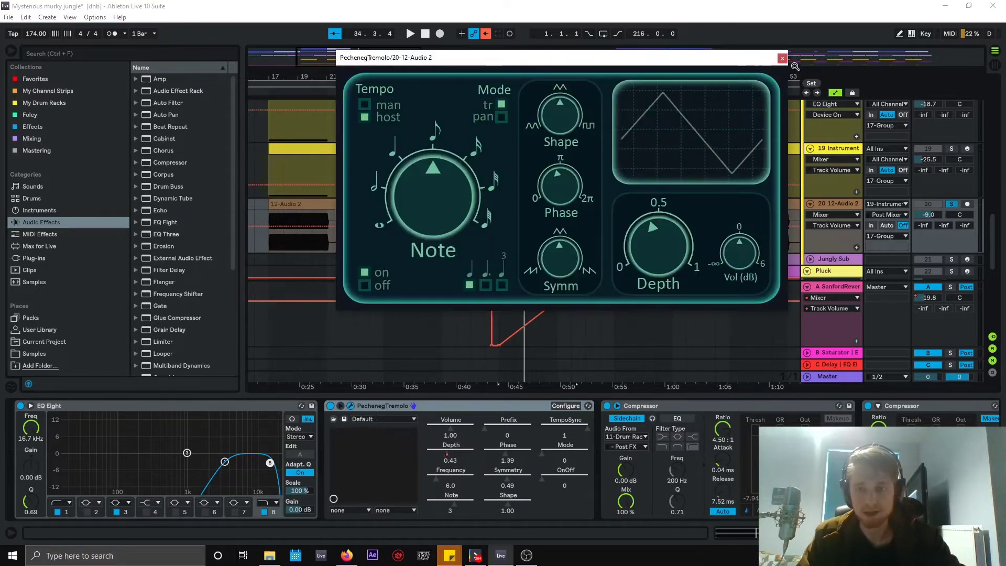
{"action": "left_click_drag", "start_coordinate": [717, 61], "coordinate": [512, 93]}
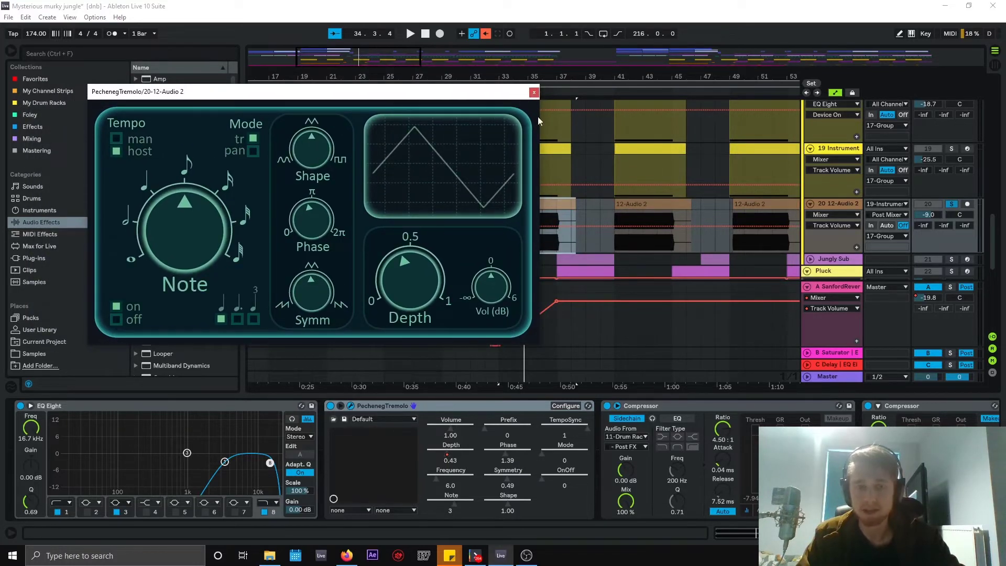
{"action": "left_click", "coordinate": [534, 92]}
{"action": "key", "text": "space"}
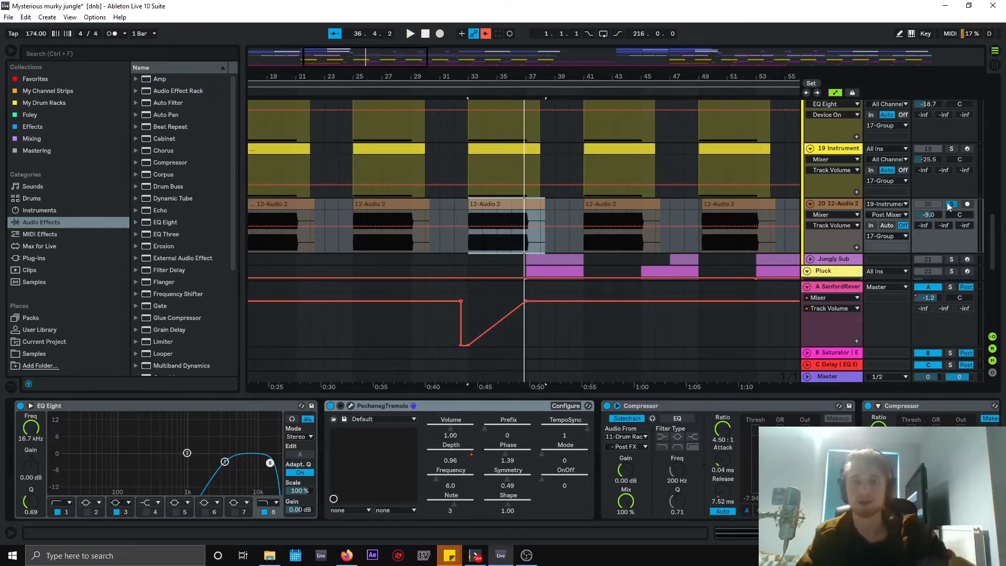
Show the 17 Group device chain and bypass its Glue Compressor.
{"action": "scroll", "coordinate": [515, 251], "scroll_direction": "down", "scroll_amount": 2}
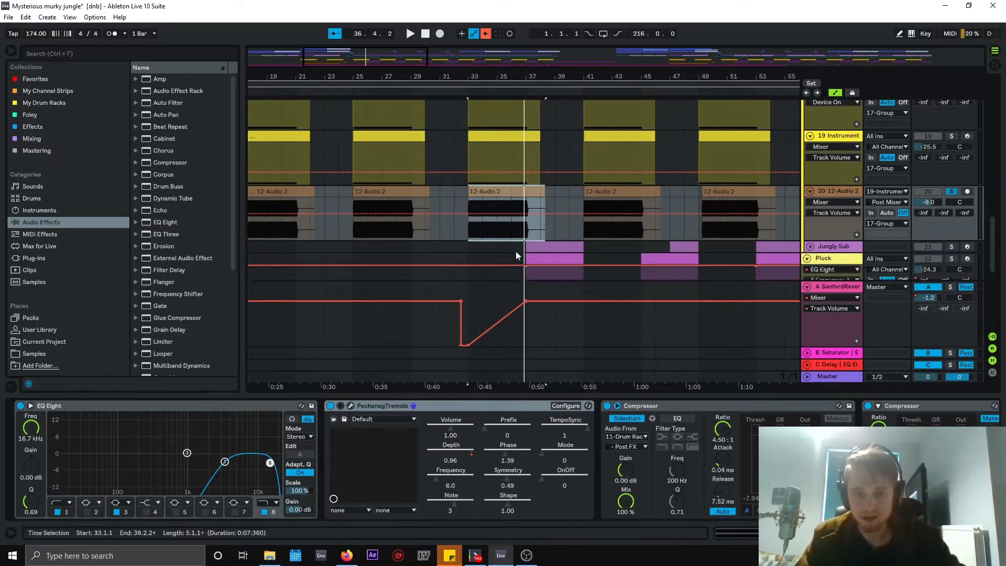
{"action": "scroll", "coordinate": [507, 174], "scroll_direction": "up", "scroll_amount": 2}
{"action": "scroll", "coordinate": [487, 206], "scroll_direction": "up", "scroll_amount": 1}
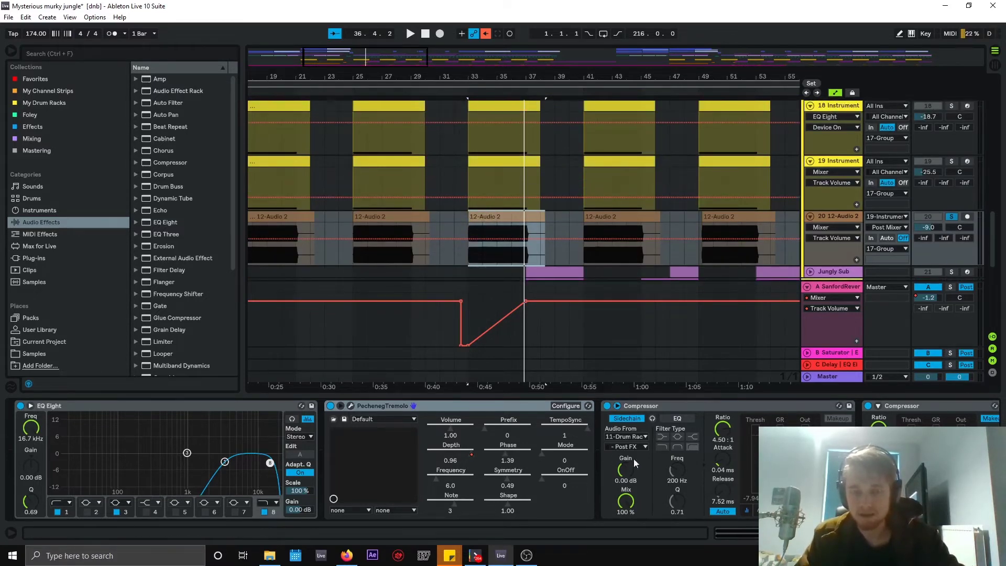
{"action": "scroll", "coordinate": [857, 168], "scroll_direction": "up", "scroll_amount": 2}
{"action": "left_click", "coordinate": [826, 113]}
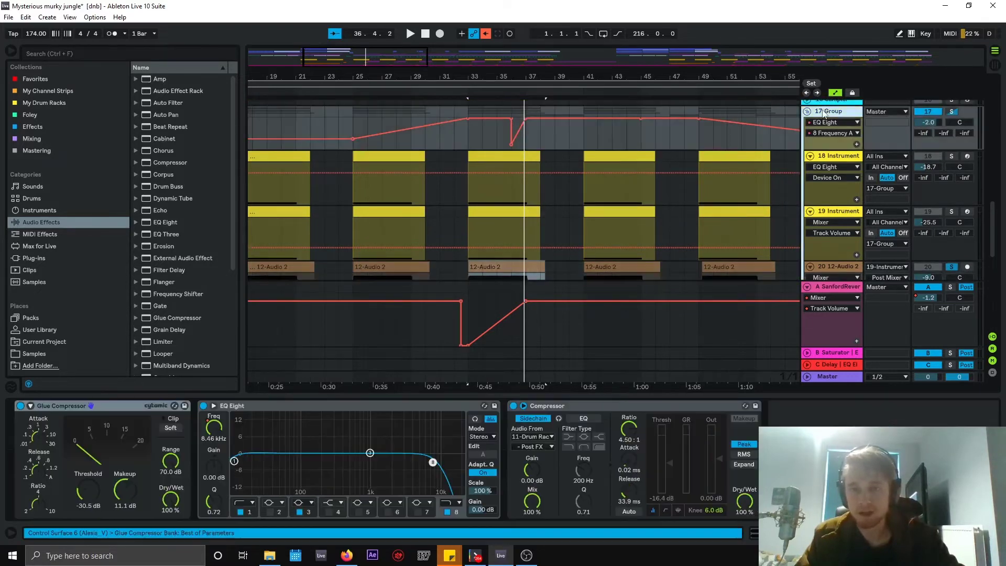
{"action": "left_click", "coordinate": [113, 406]}
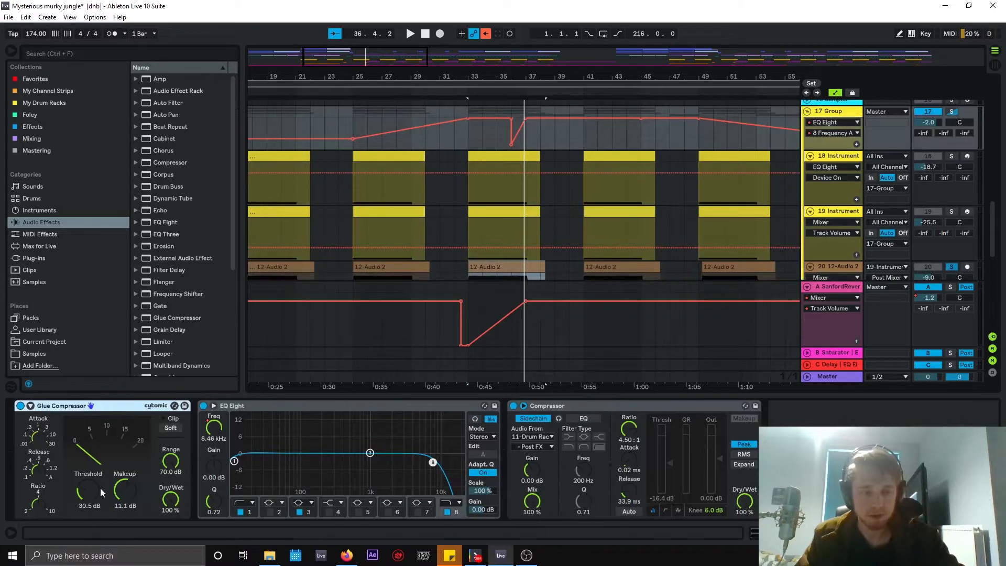
{"action": "left_click", "coordinate": [20, 406]}
Play from bar 32 without glue, re-enable the Glue Compressor, and play again.
{"action": "left_click", "coordinate": [455, 127]}
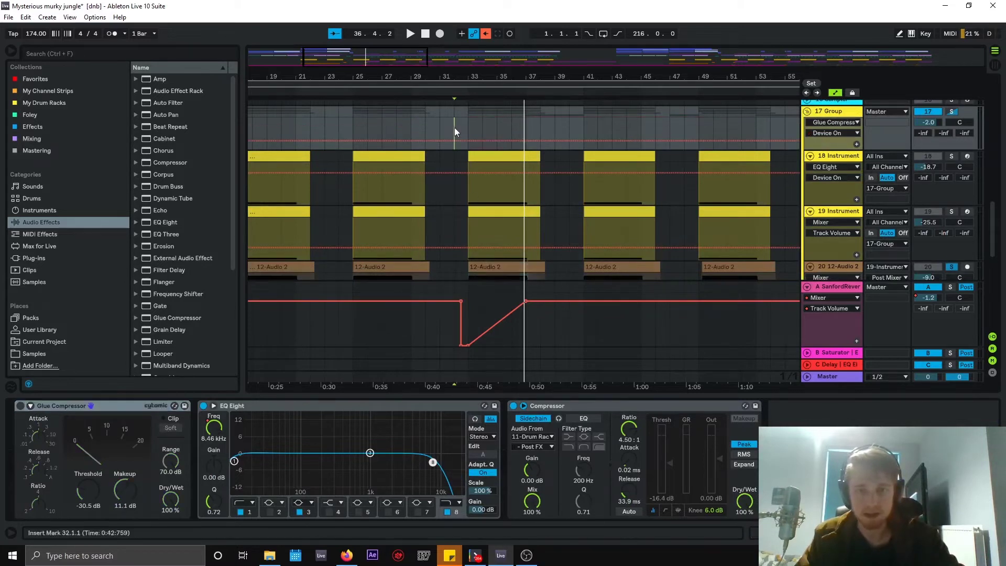
{"action": "key", "text": "space"}
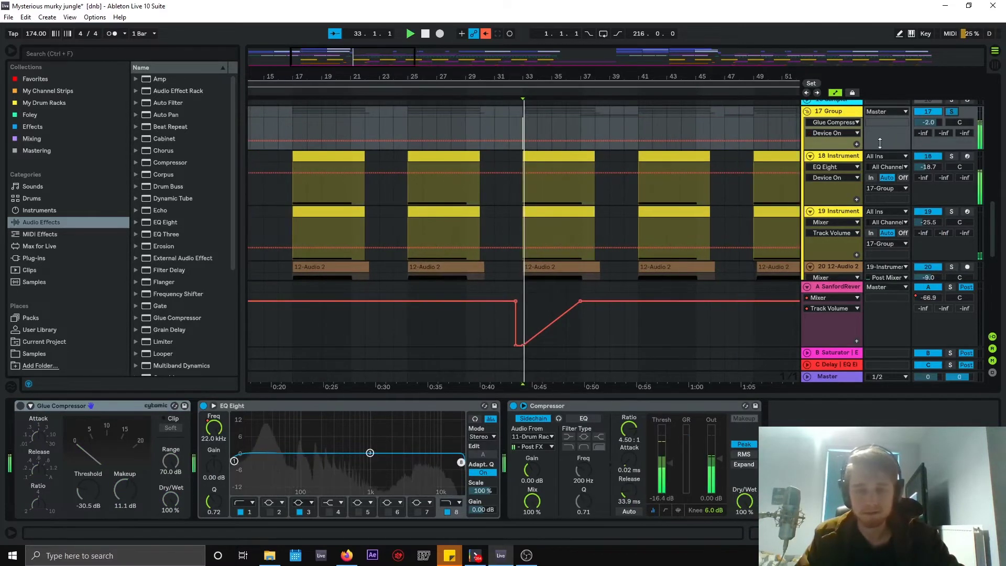
{"action": "left_click", "coordinate": [21, 405]}
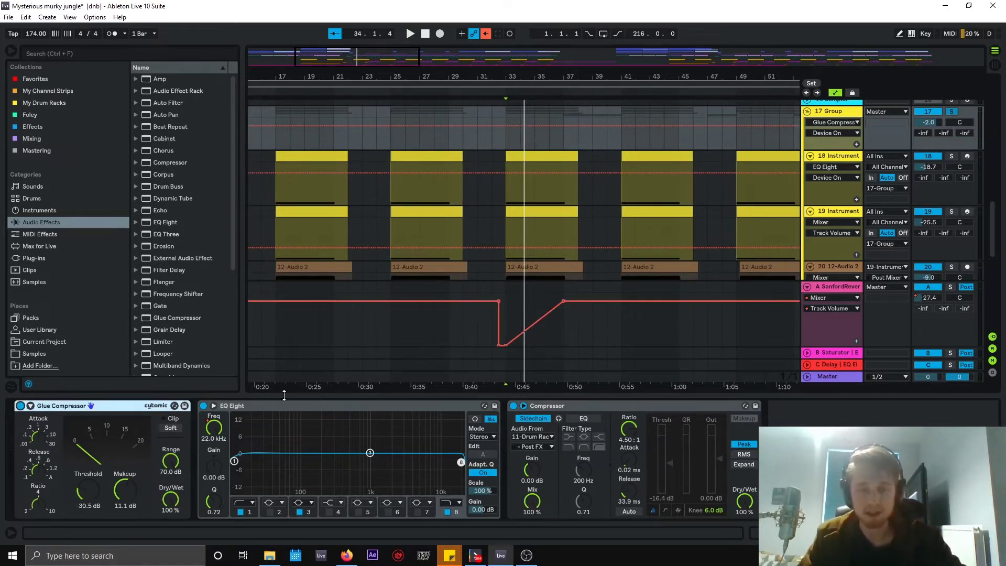
{"action": "key", "text": "space"}
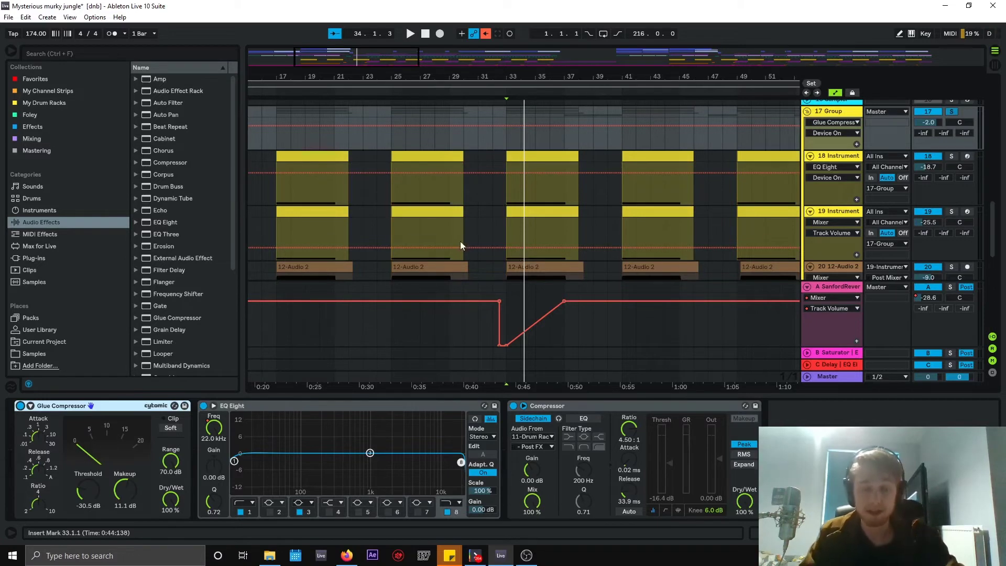
{"action": "left_click", "coordinate": [214, 427]}
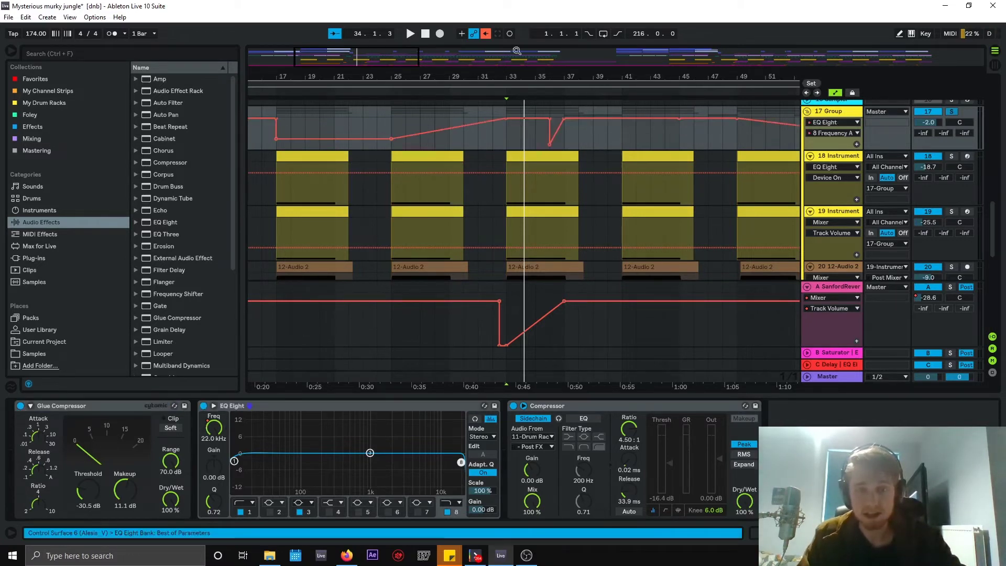
Zoom out to bars 1–89 and hide the device chain, leaving 17 Group selected.
{"action": "left_click", "coordinate": [249, 512]}
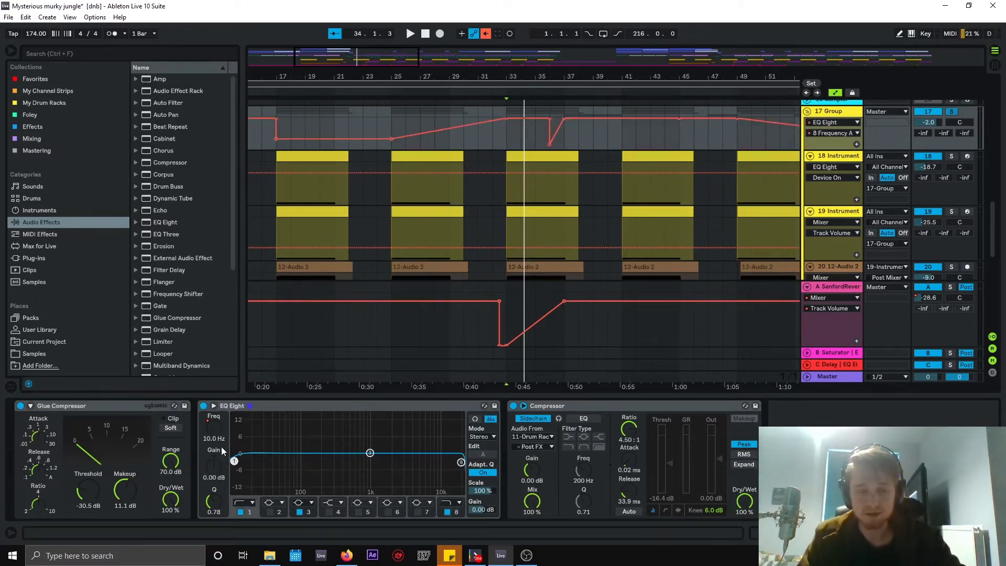
{"action": "key", "text": "minus"}
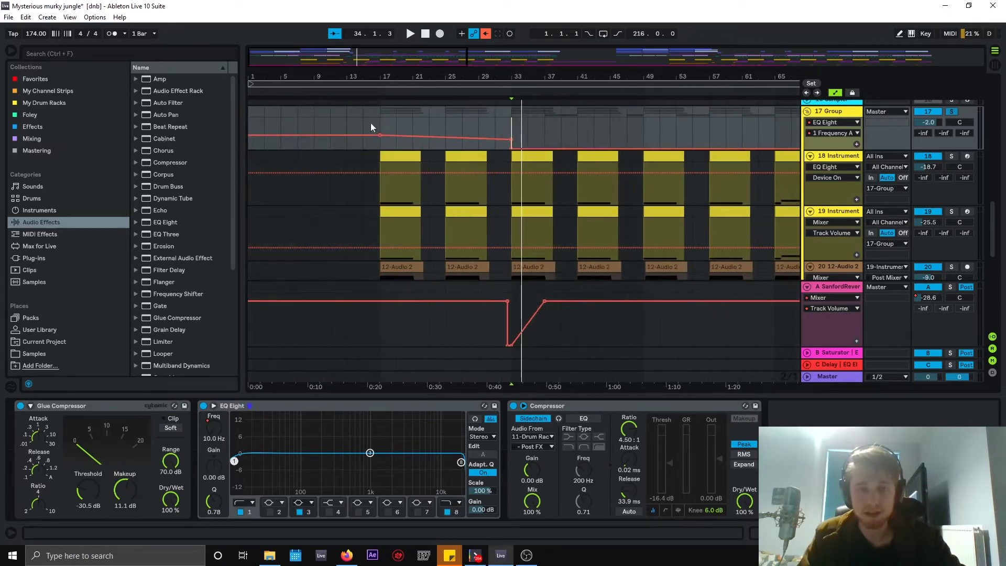
{"action": "left_click", "coordinate": [378, 115]}
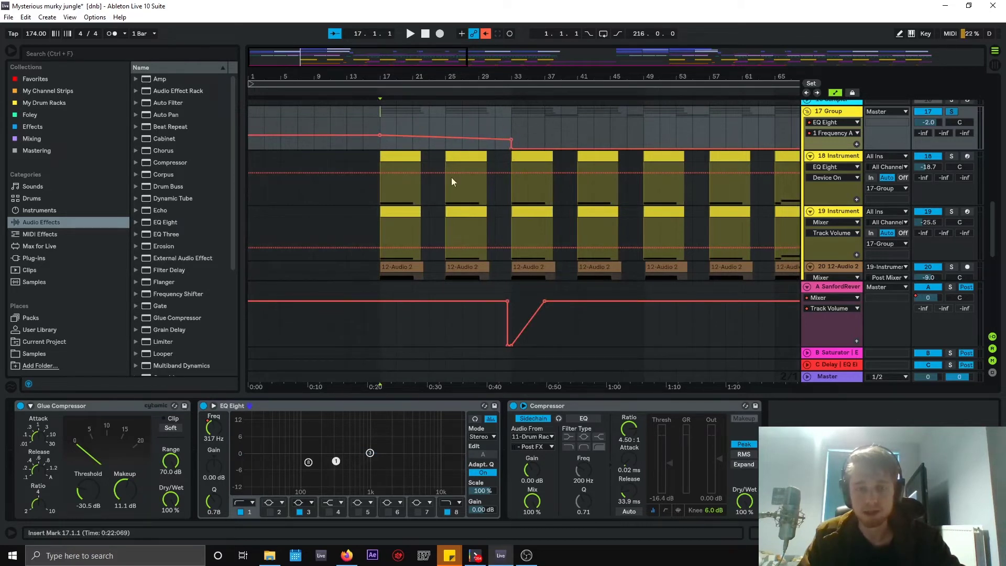
{"action": "left_click", "coordinate": [678, 427]}
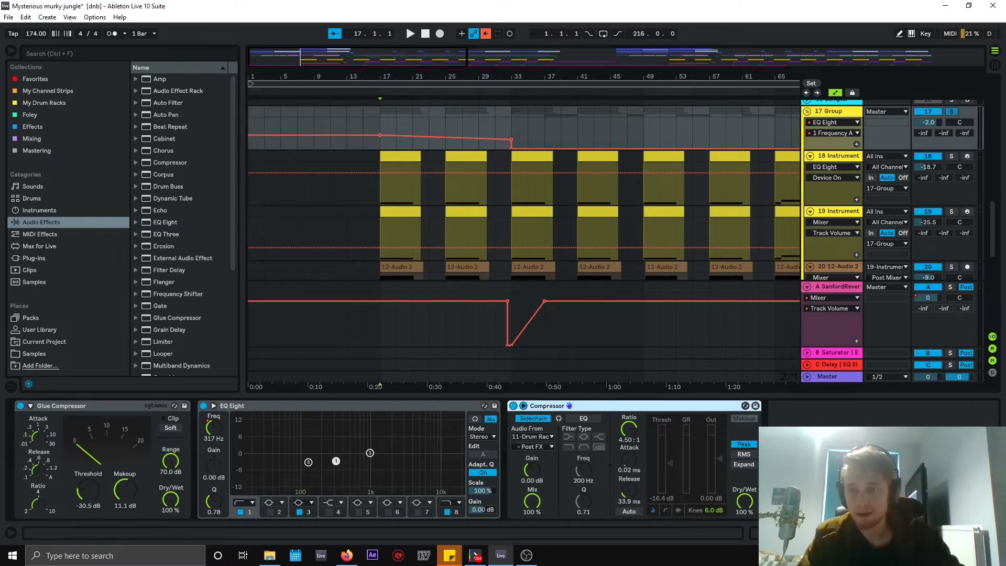
{"action": "key", "text": "ctrl+alt+l"}
{"action": "left_click", "coordinate": [837, 268]}
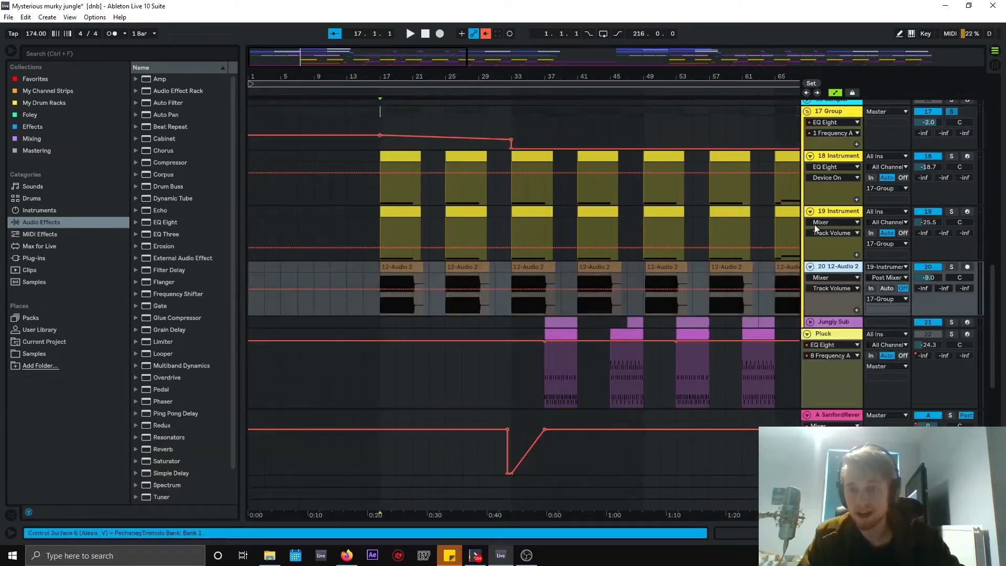
{"action": "left_click", "coordinate": [831, 112]}
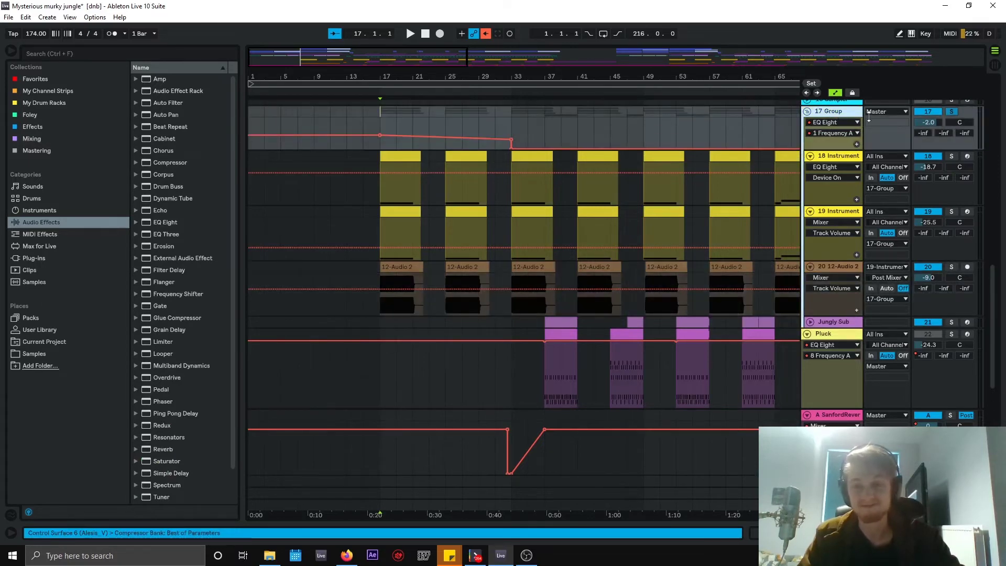
Zoom the Arrangement View out until bars 1–169 of the whole song are visible.
{"action": "key", "text": "minus"}
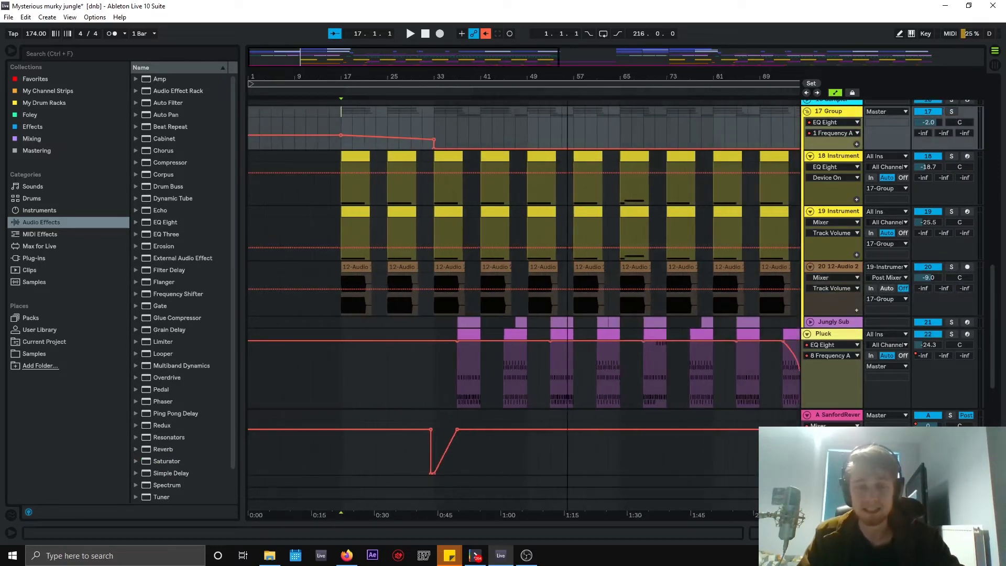
{"action": "key", "text": "minus"}
{"action": "scroll", "coordinate": [445, 199], "scroll_direction": "down", "scroll_amount": 5}
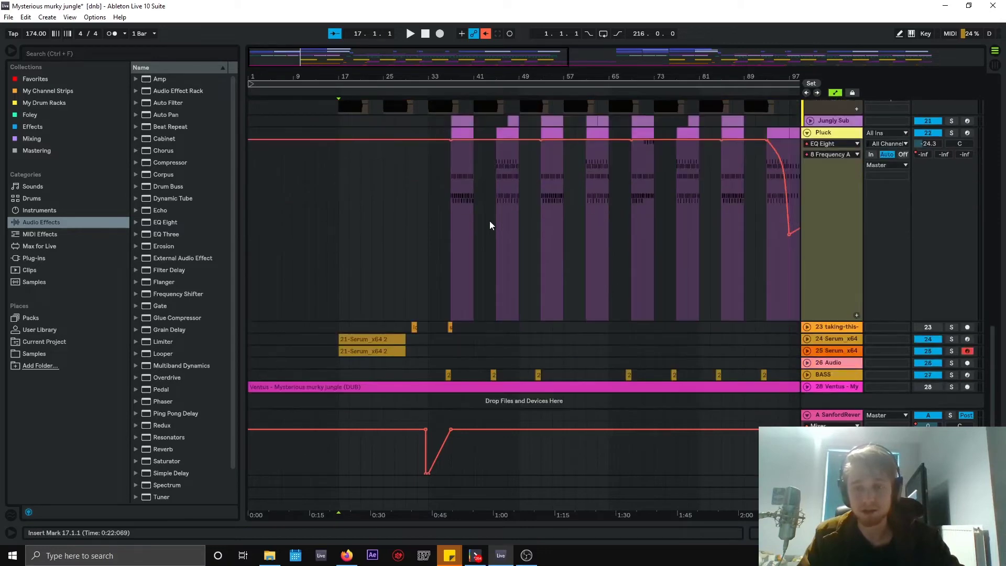
{"action": "scroll", "coordinate": [495, 222], "scroll_direction": "up", "scroll_amount": 8}
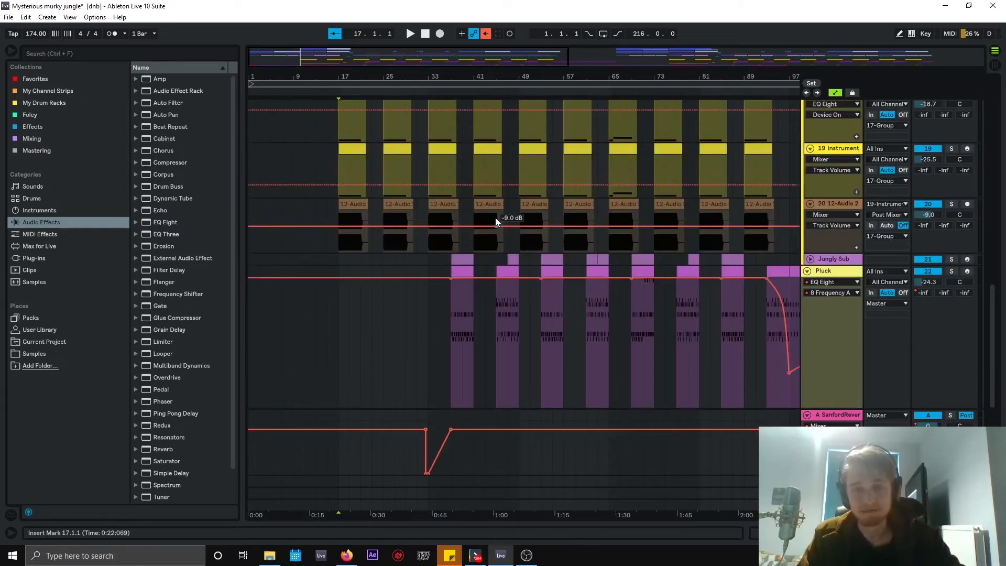
{"action": "key", "text": "minus"}
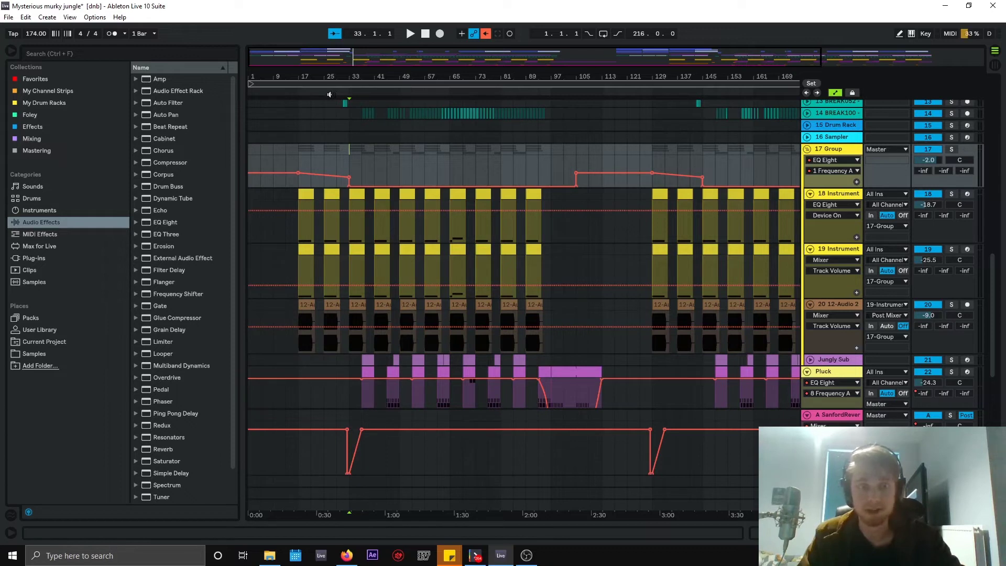
Set the playback start point at bar 17 on the beat-time ruler.
{"action": "left_click", "coordinate": [425, 34]}
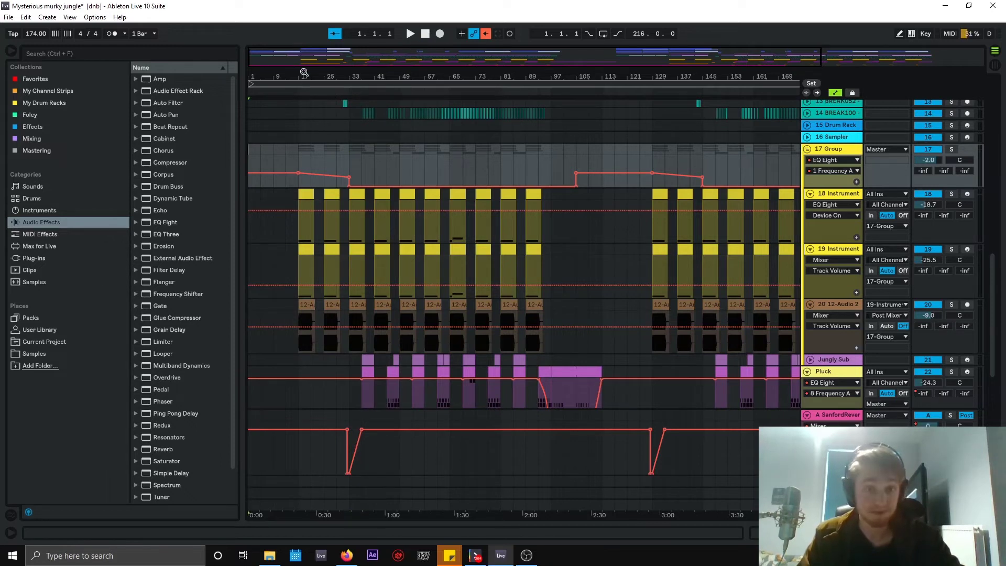
{"action": "left_click", "coordinate": [325, 152]}
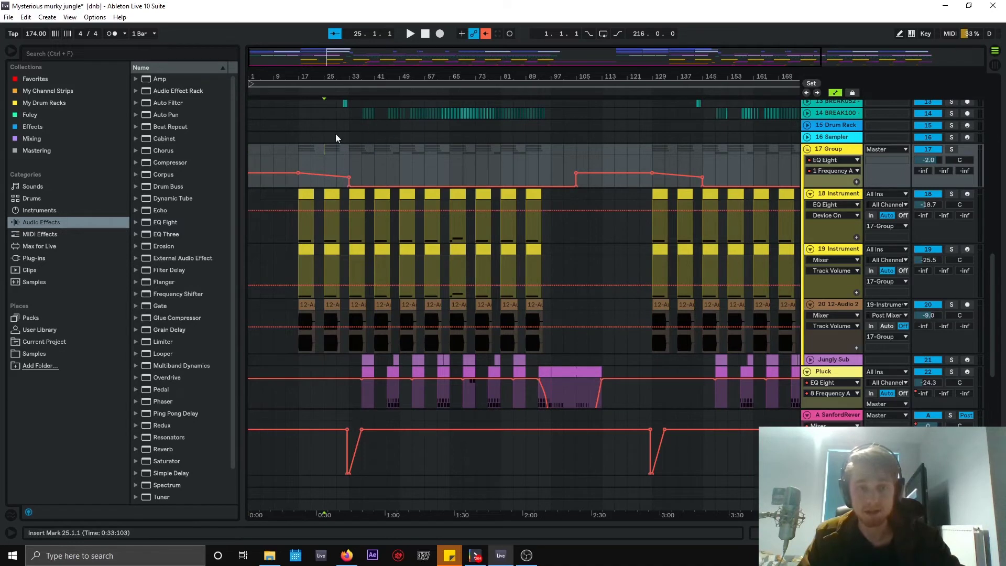
{"action": "left_click", "coordinate": [350, 148]}
{"action": "left_click", "coordinate": [298, 152]}
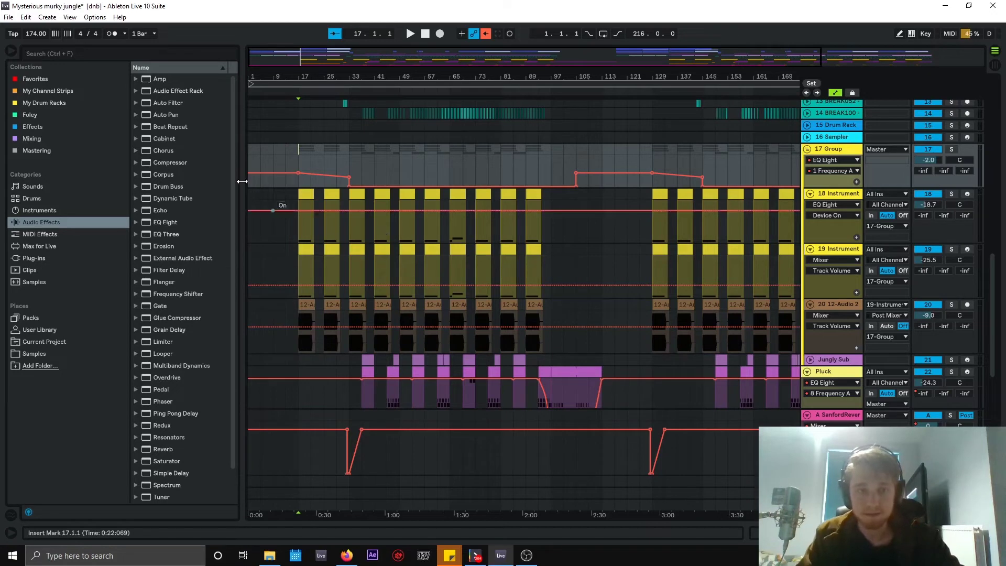
Play the bass group from bar 17 and stop around bar 70.
{"action": "key", "text": "space"}
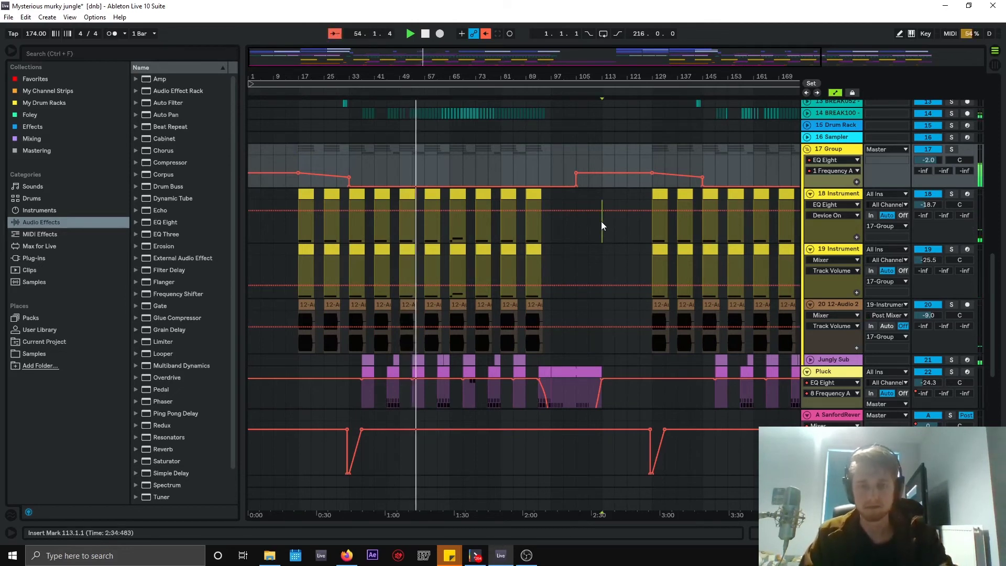
{"action": "left_click", "coordinate": [602, 221]}
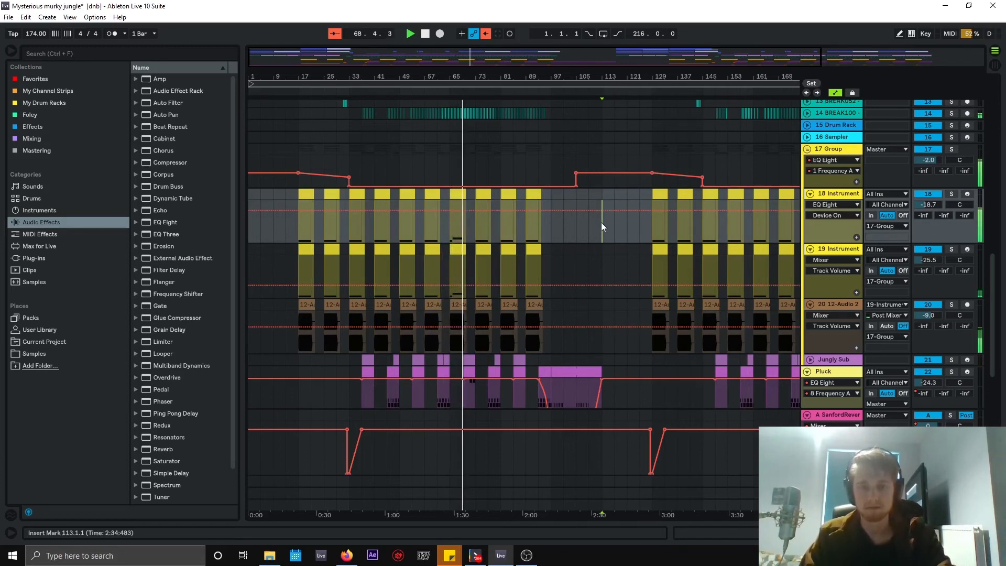
{"action": "key", "text": "space"}
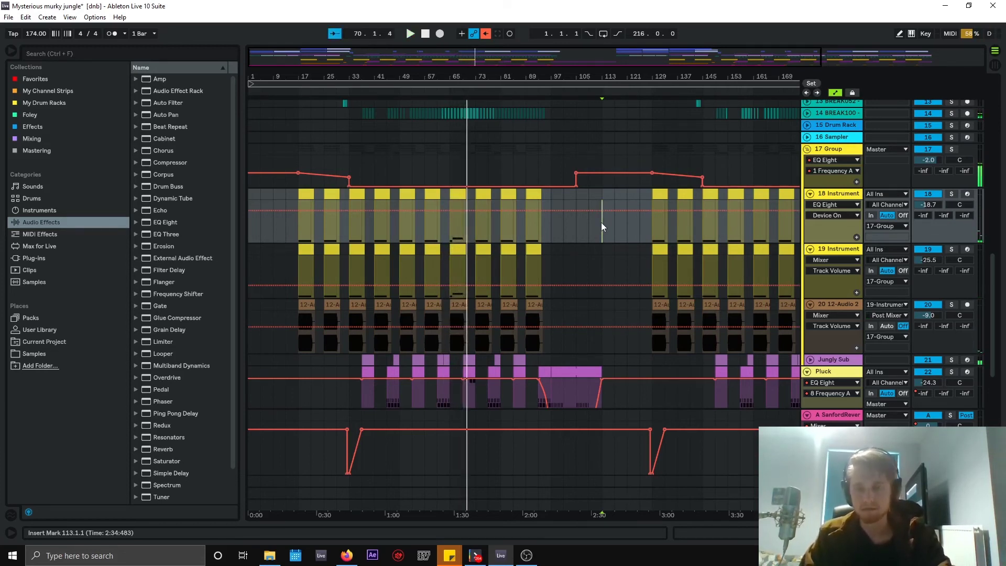